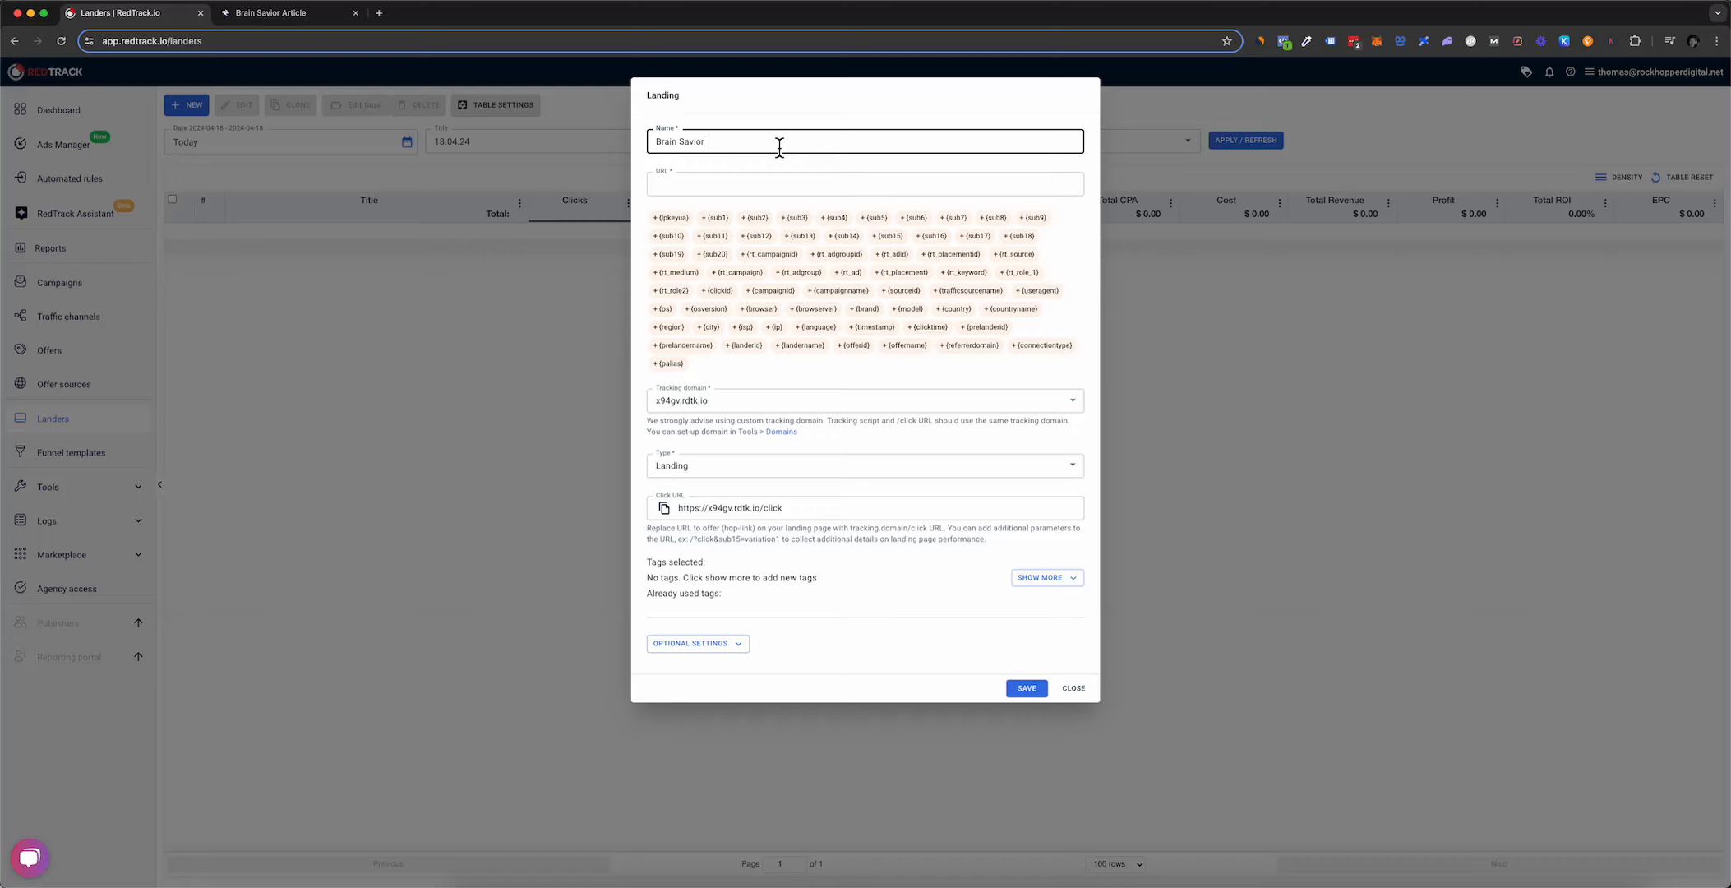
# - Complete the lander's name as "Brain Savior - Story LP1 (Headline 1) - 18.04.24"
pyautogui.write('- Story LP1 (')
pyautogui.write('Headline 1) - 18.04.24')
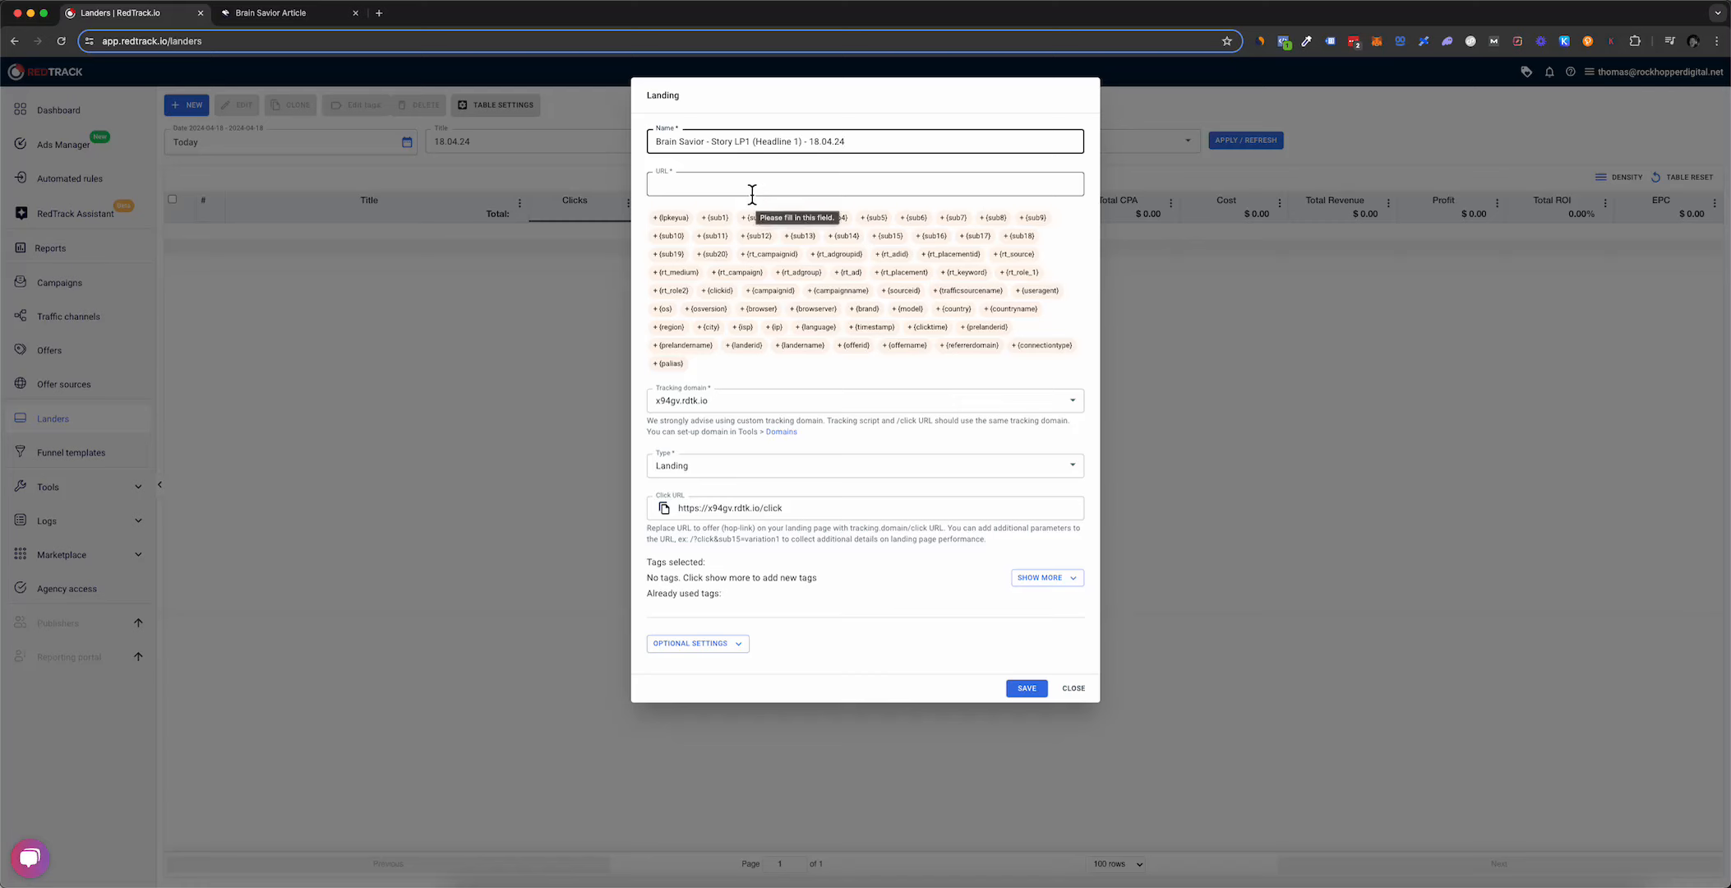
pyautogui.click(289, 20)
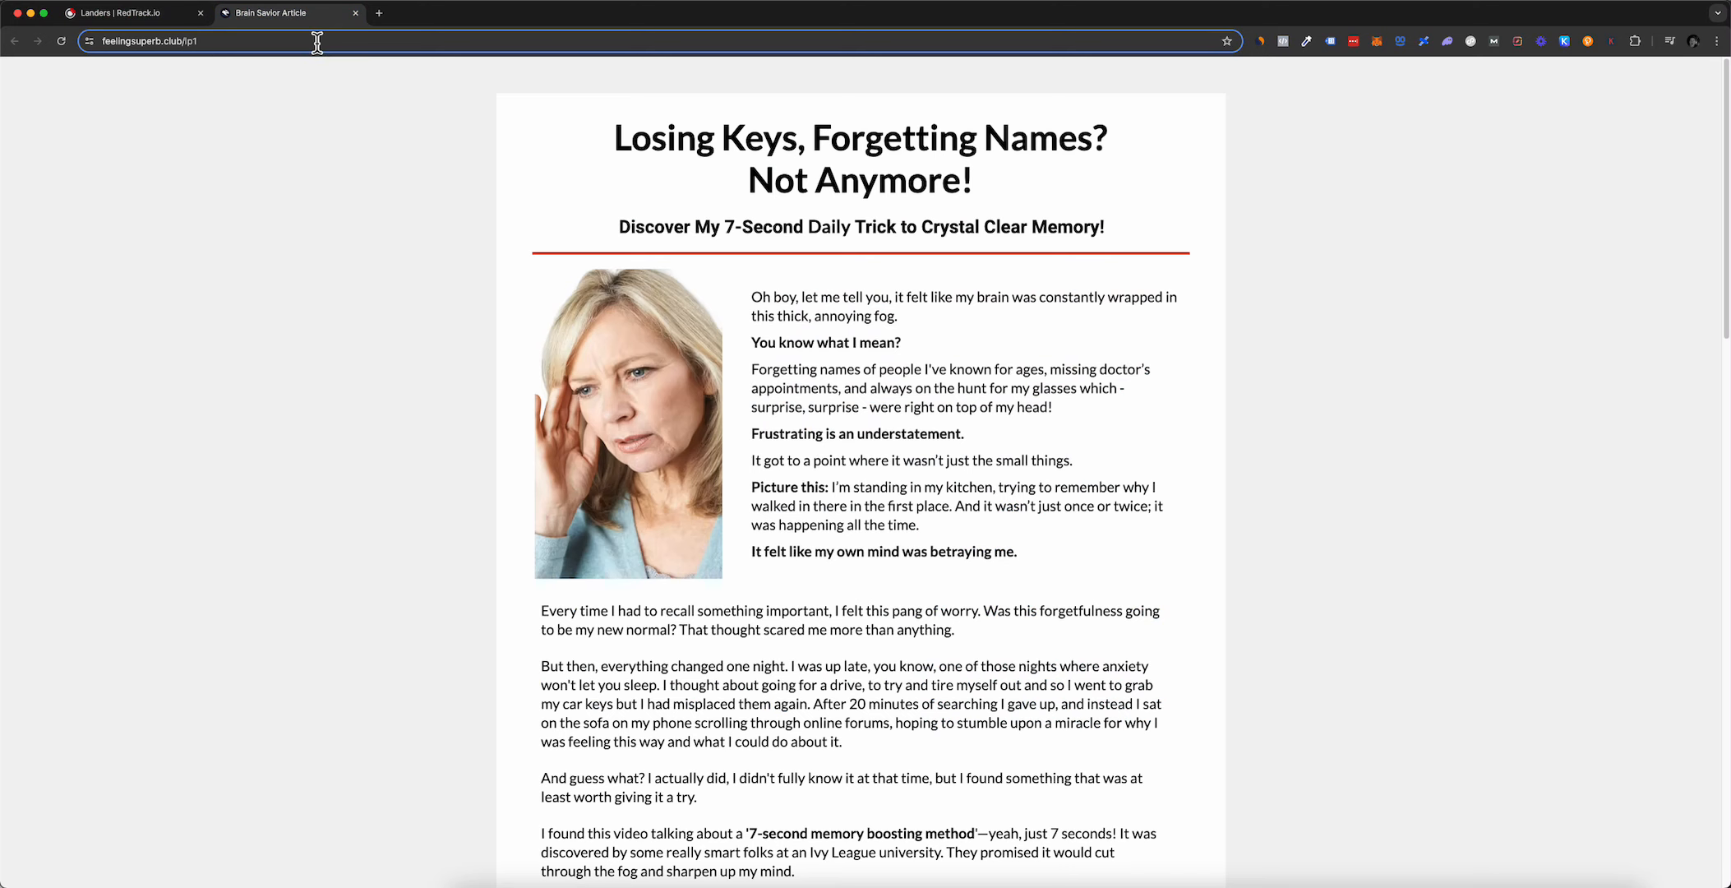
pyautogui.click(317, 41)
pyautogui.scroll(-15, 1069, 493)
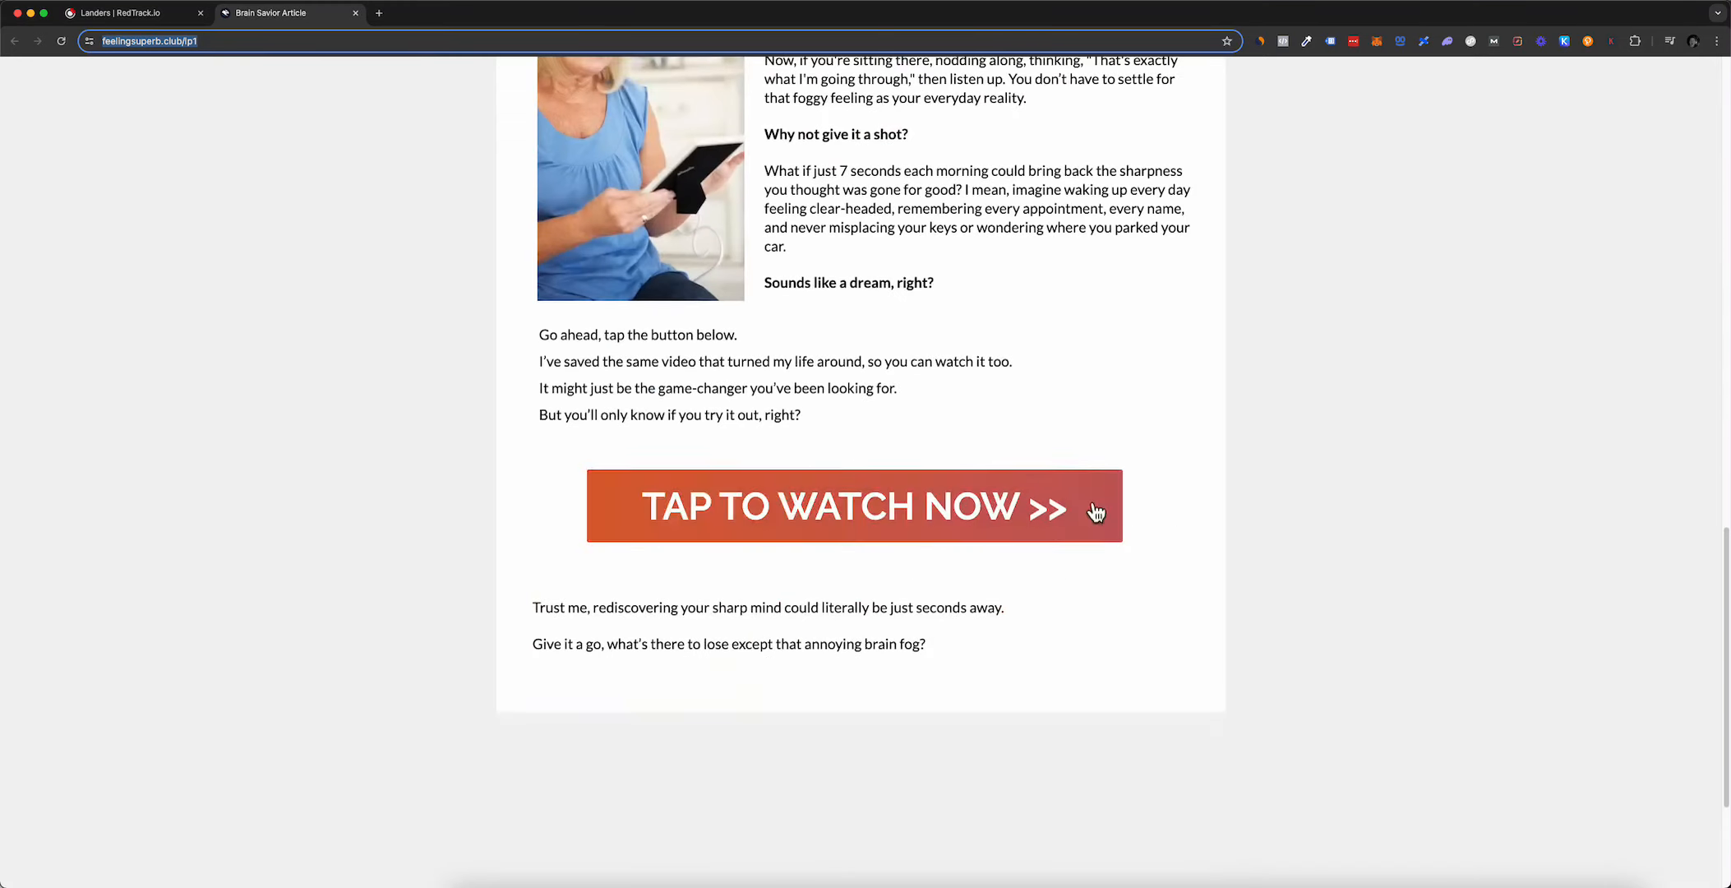
pyautogui.scroll(8, 1085, 502)
pyautogui.scroll(10, 970, 444)
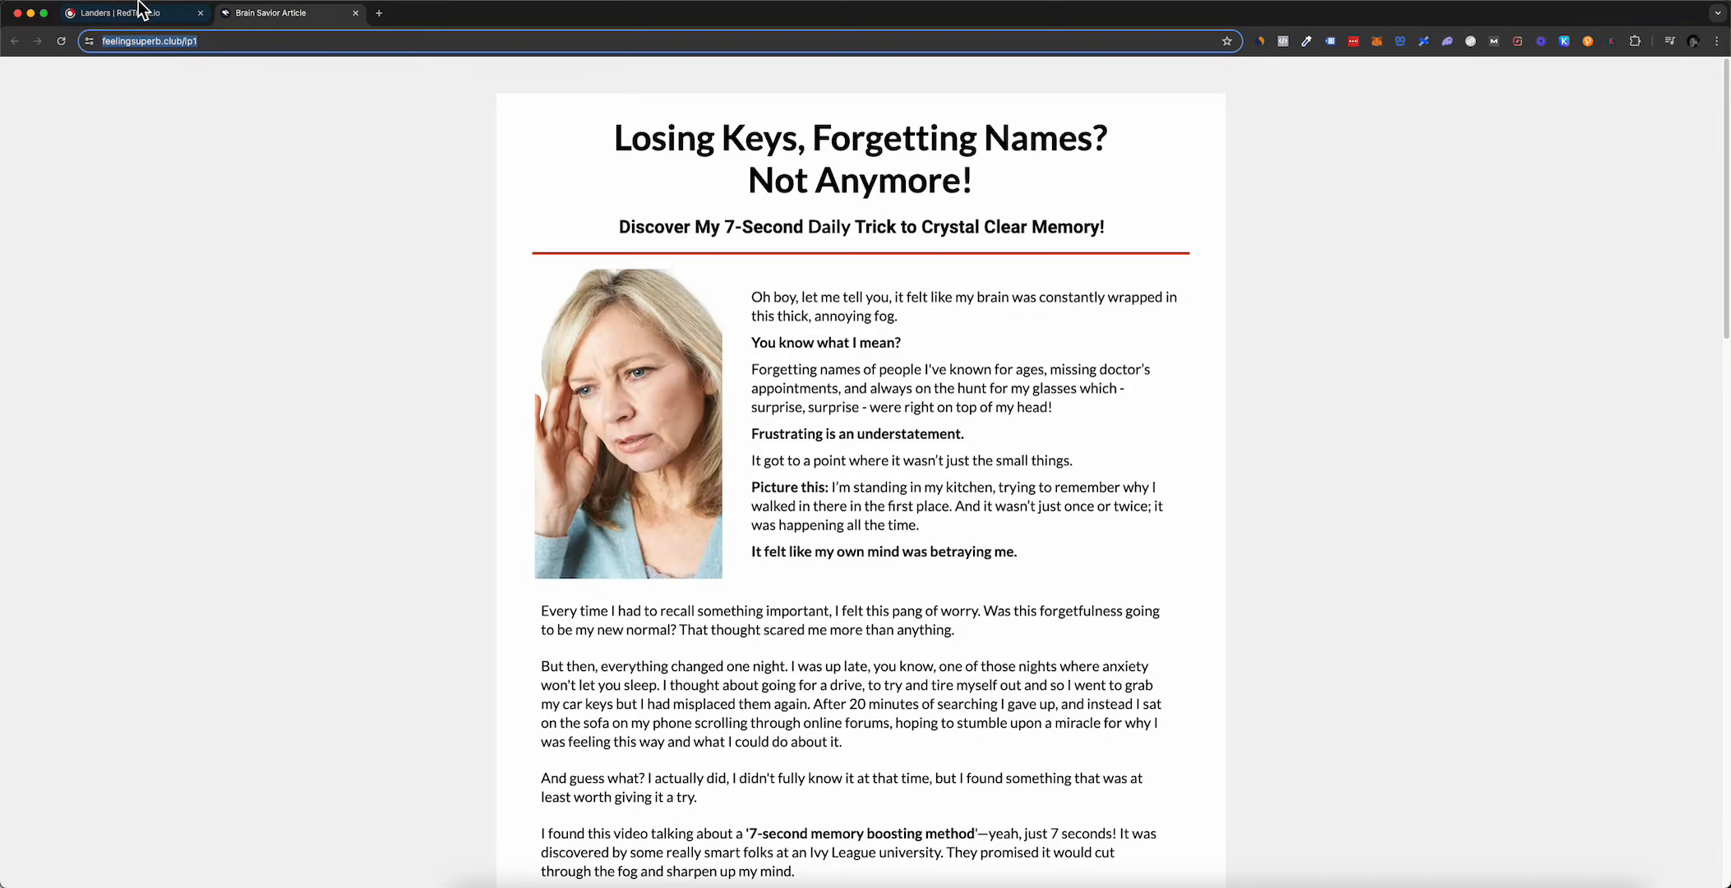
pyautogui.click(123, 14)
pyautogui.click(739, 186)
pyautogui.write('https://feelingsuper.club/lp1')
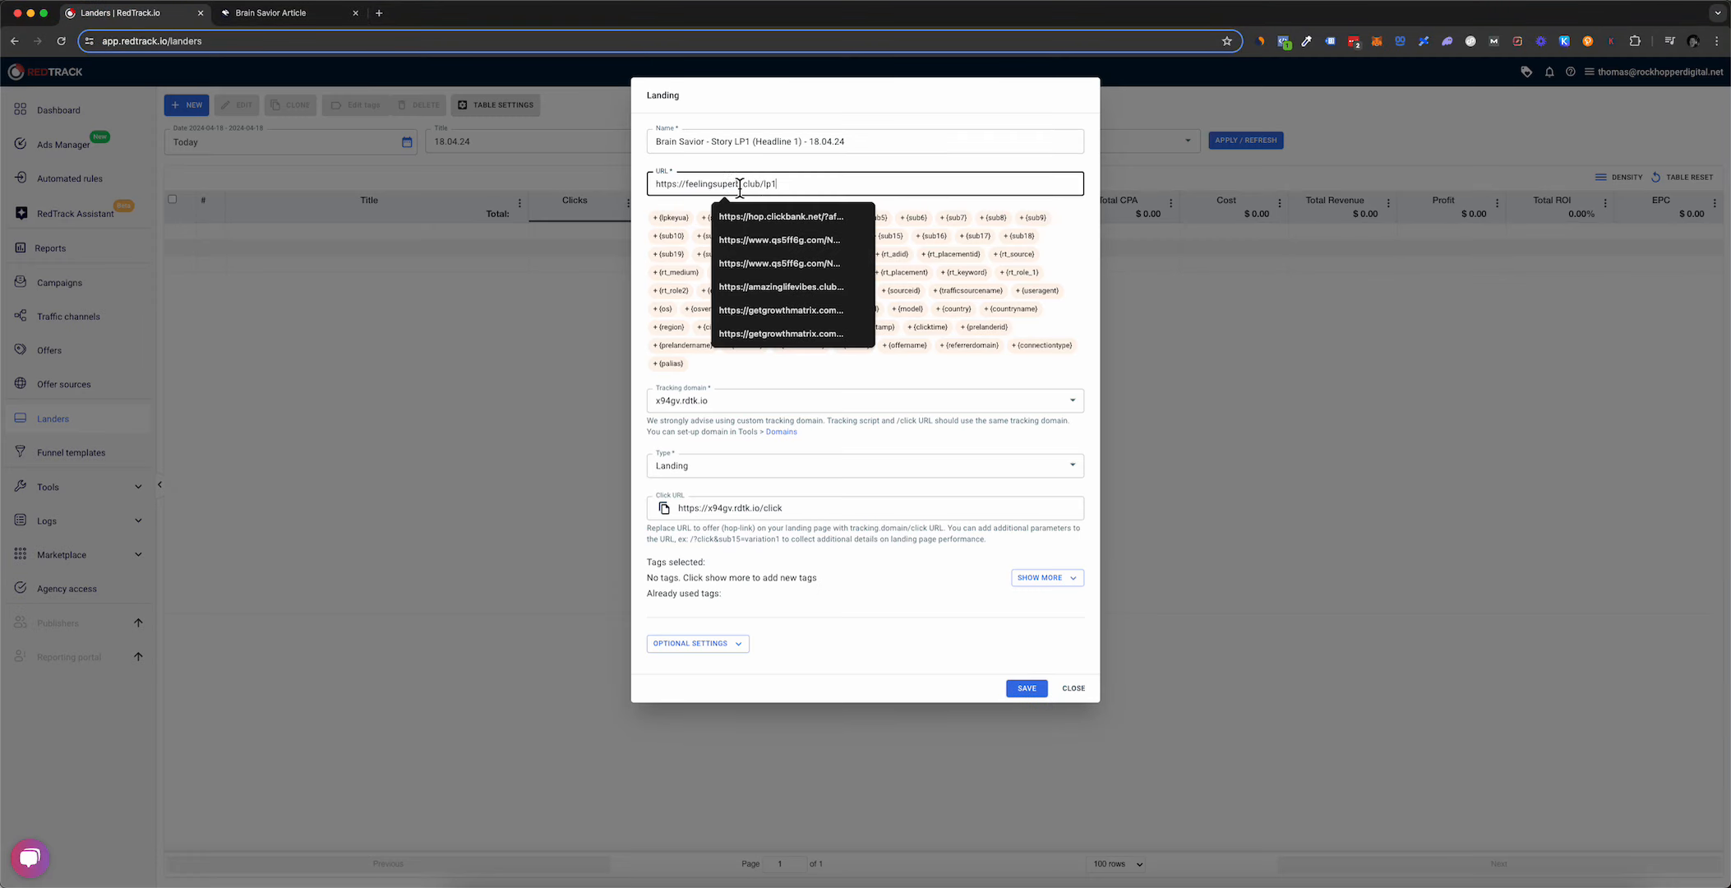
# - Copy the domain from the URL and insert "feelingsuperb.club -" before the date in the lander's name
pyautogui.doubleClick(715, 186)
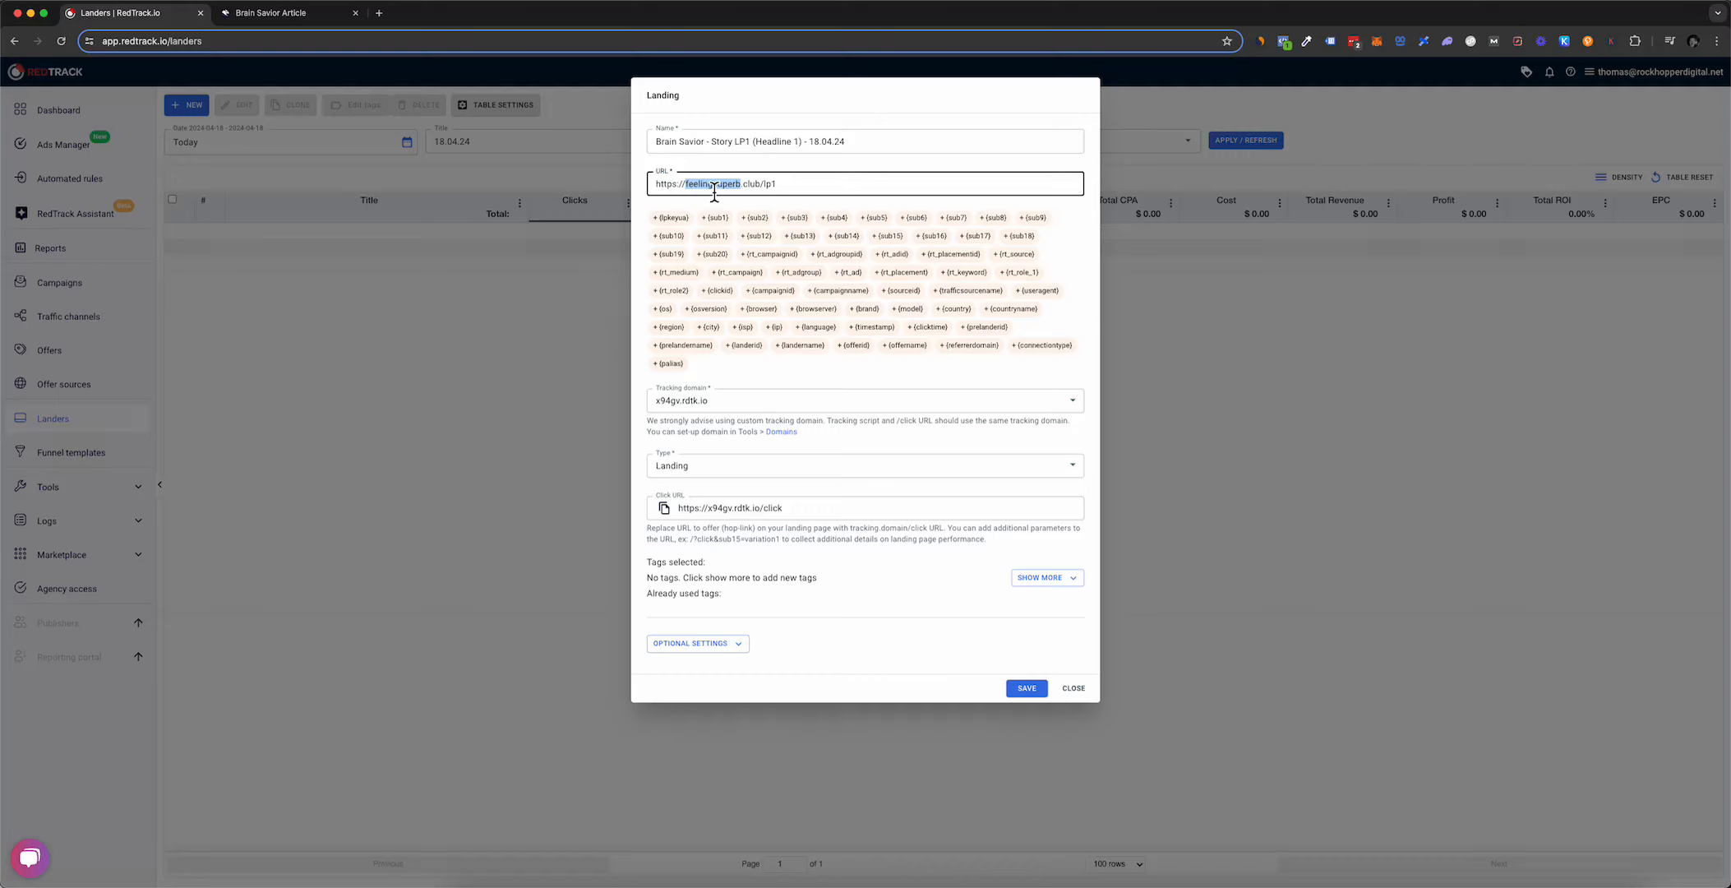
pyautogui.click(807, 141)
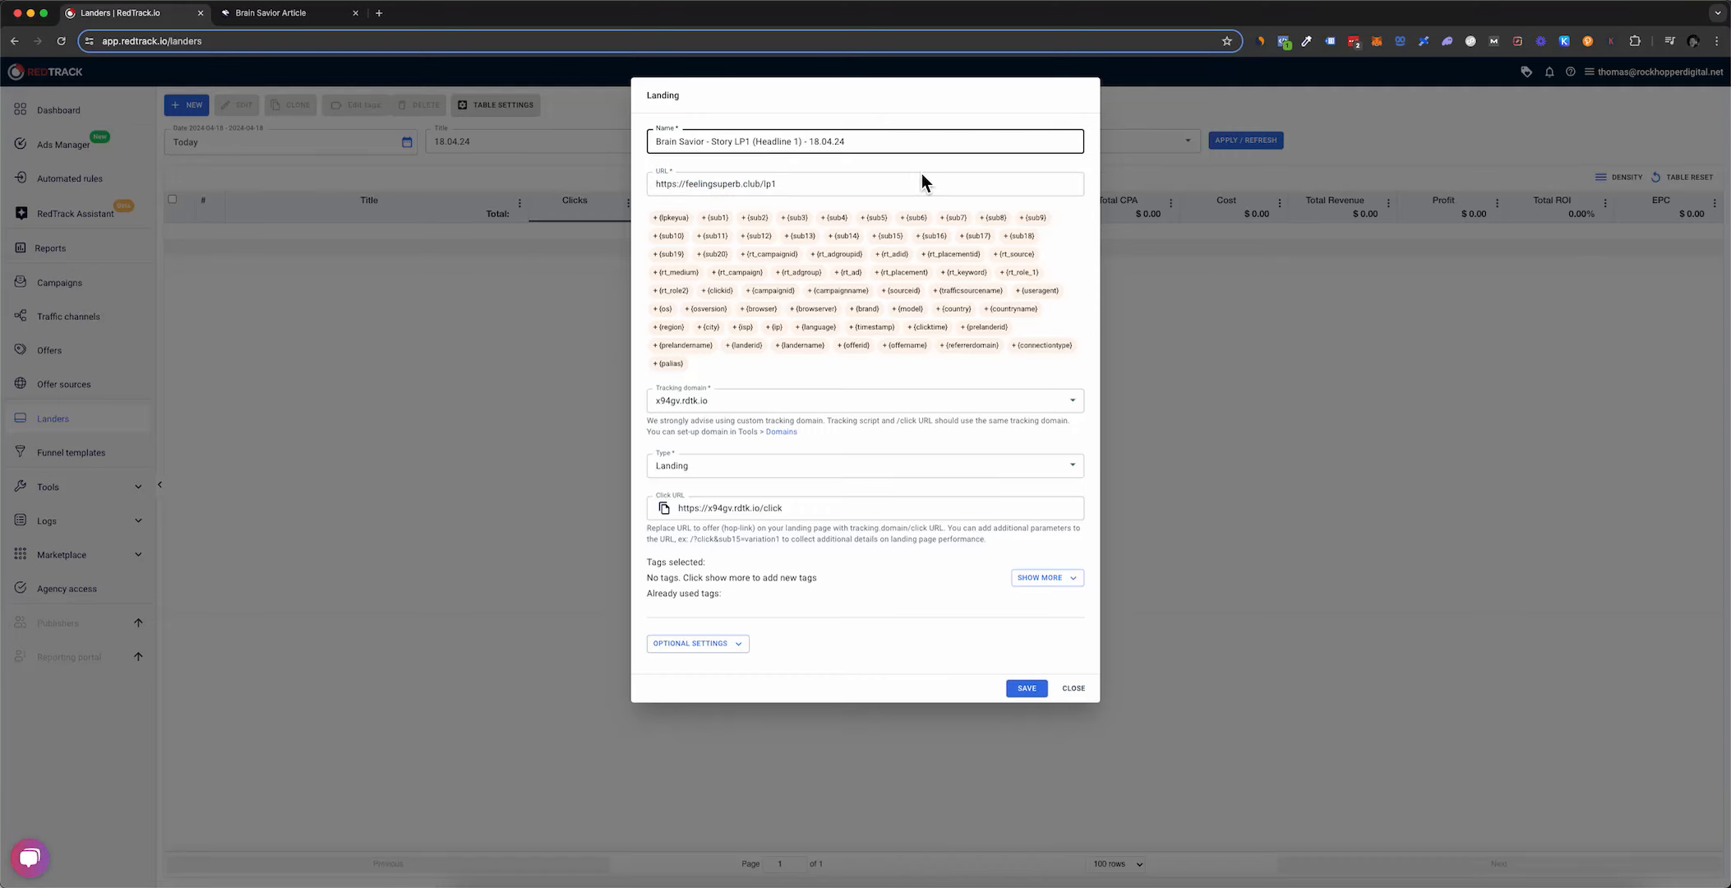
pyautogui.write('feelingsuperb.club -')
pyautogui.click(860, 101)
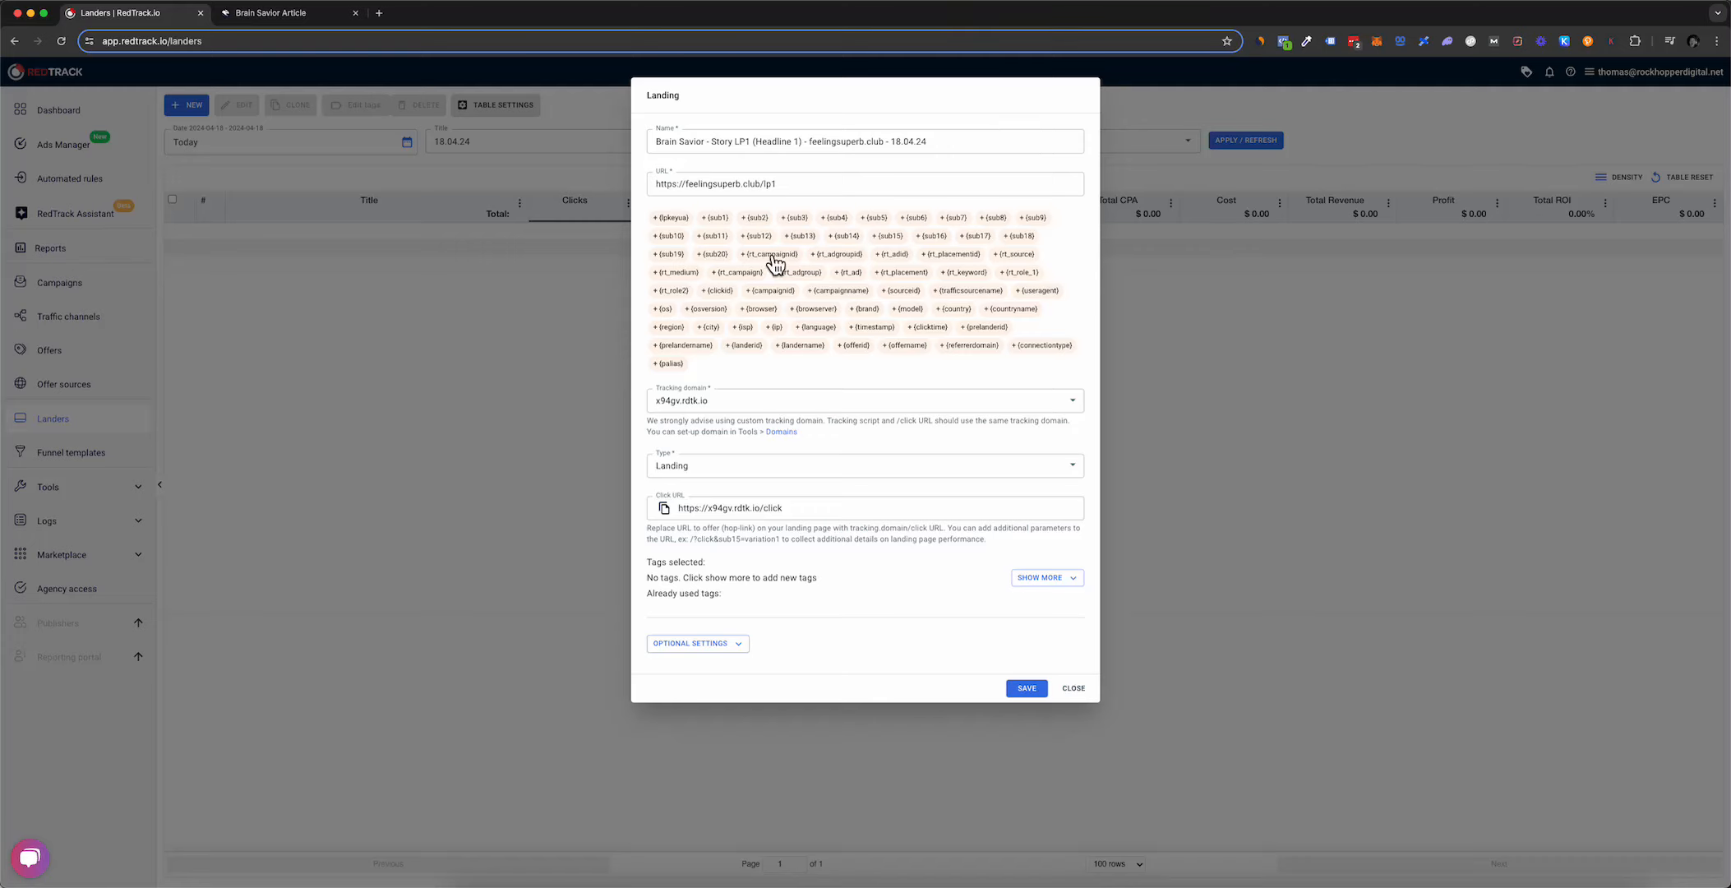
# - Set the tracking domain to lp.feelingsuperb.club and choose Landing as the lander type
pyautogui.tripleClick(674, 184)
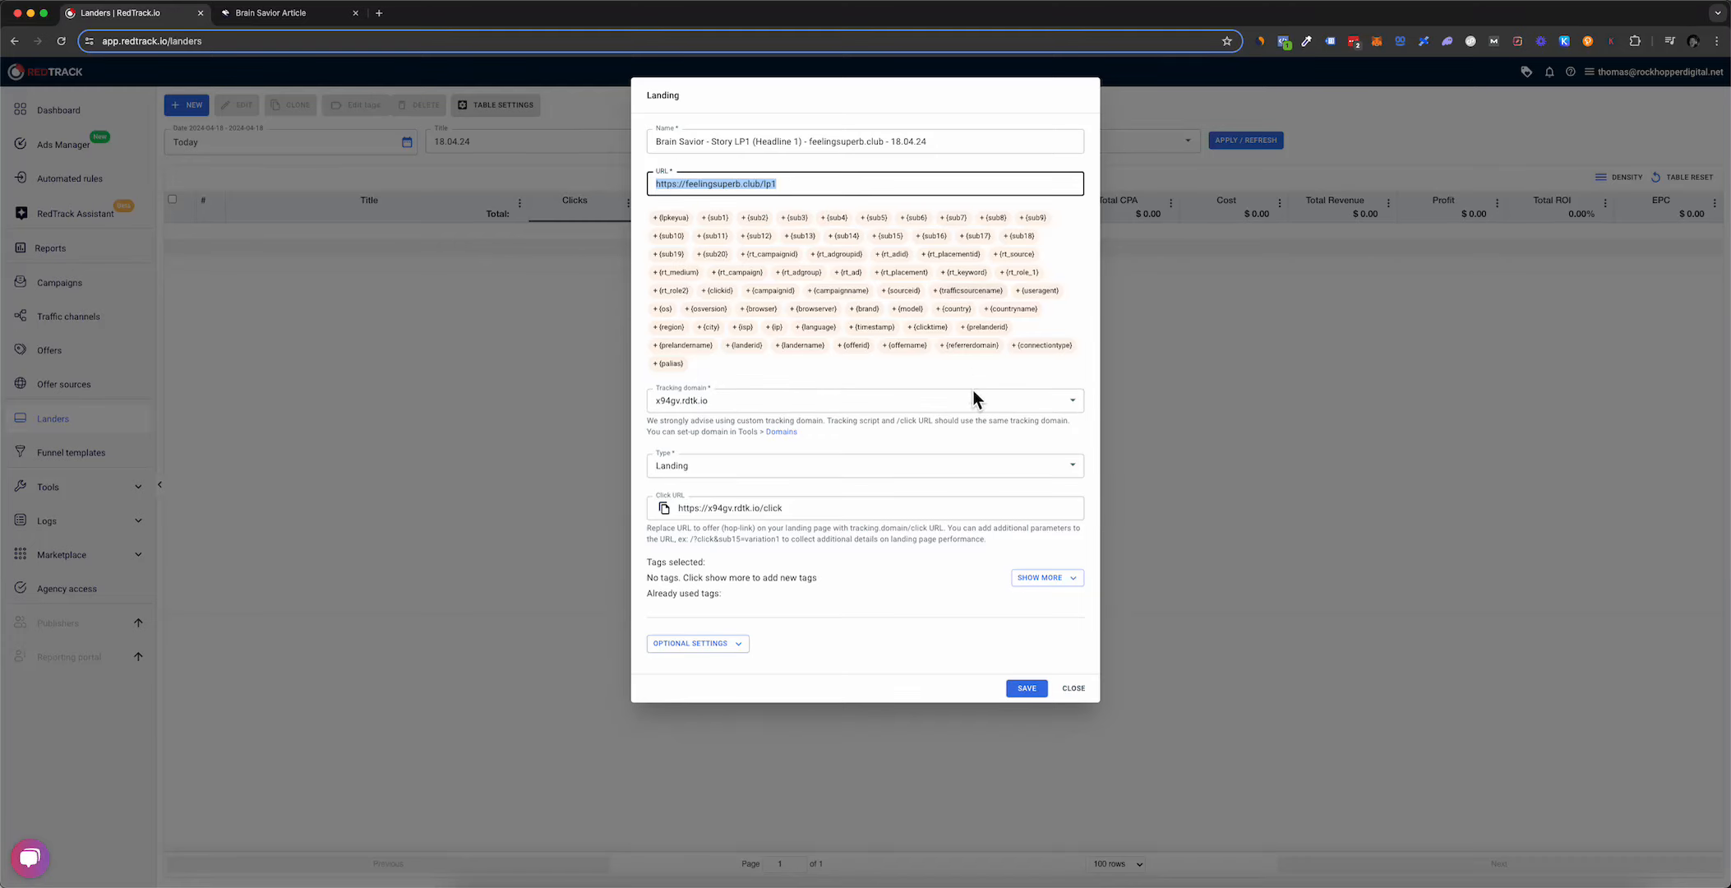
pyautogui.click(731, 406)
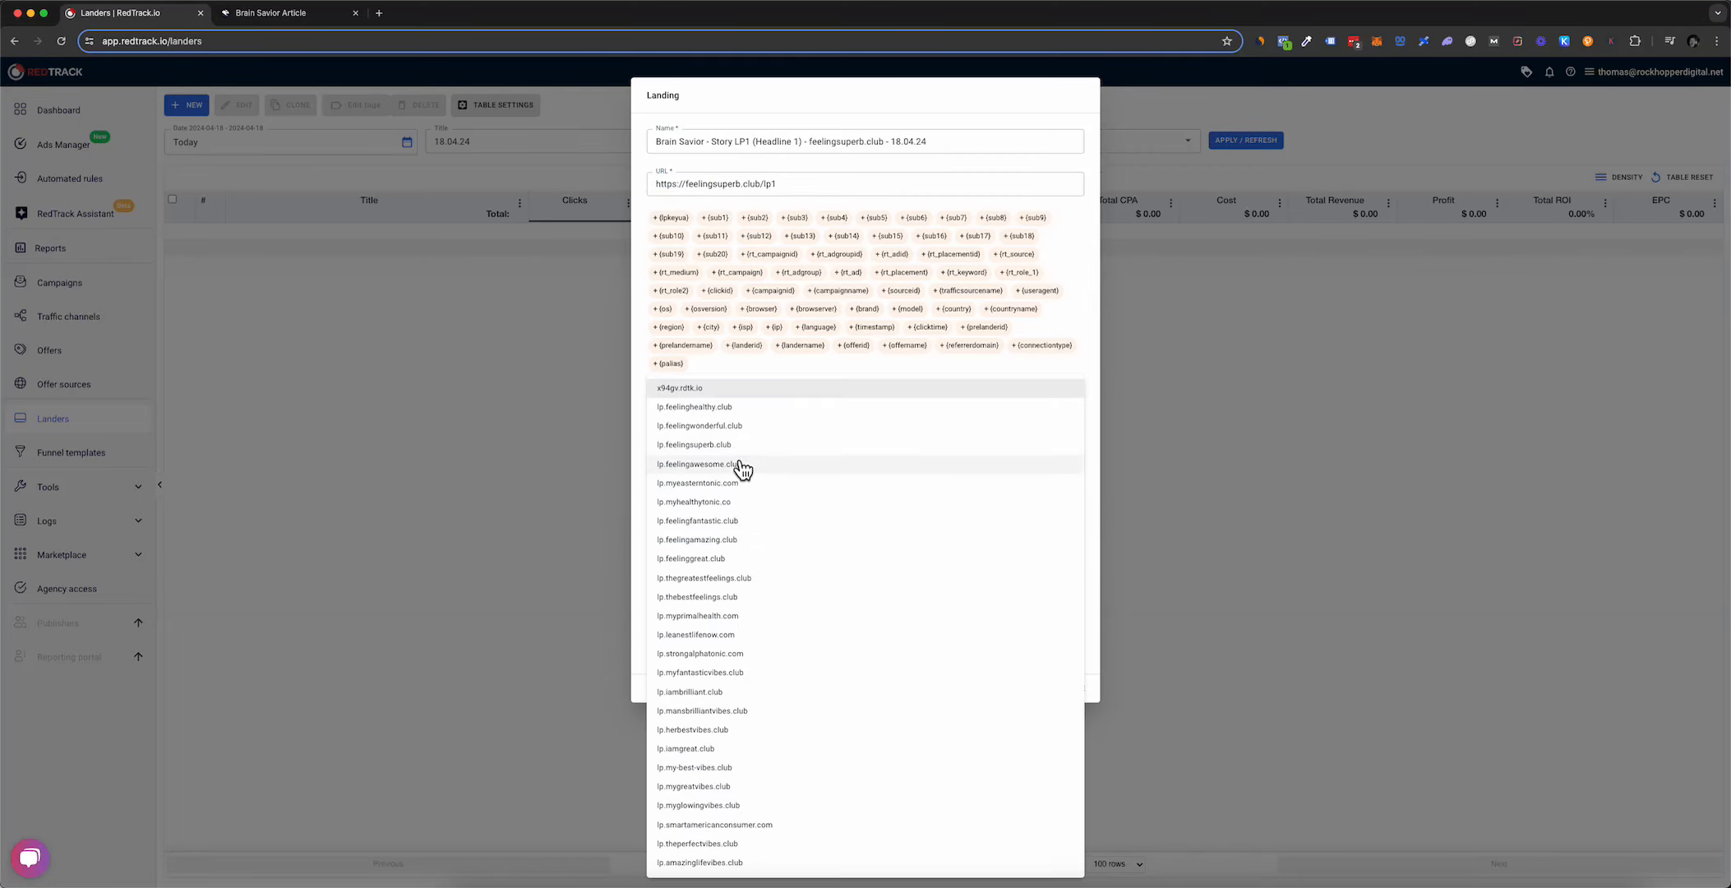
pyautogui.click(735, 444)
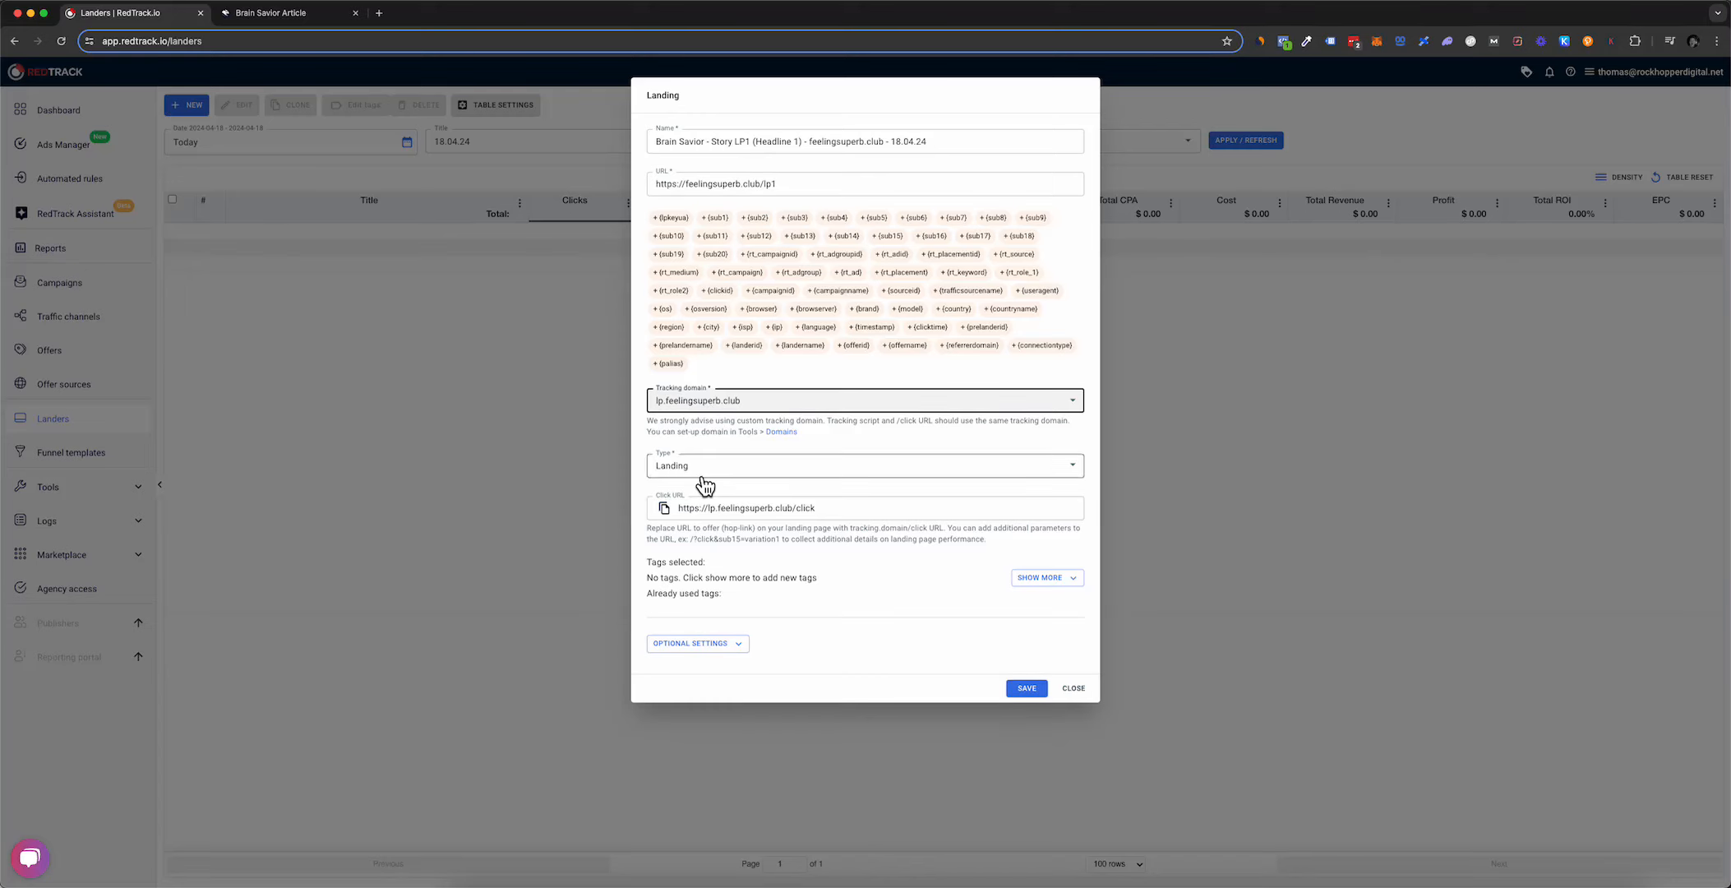
pyautogui.click(806, 468)
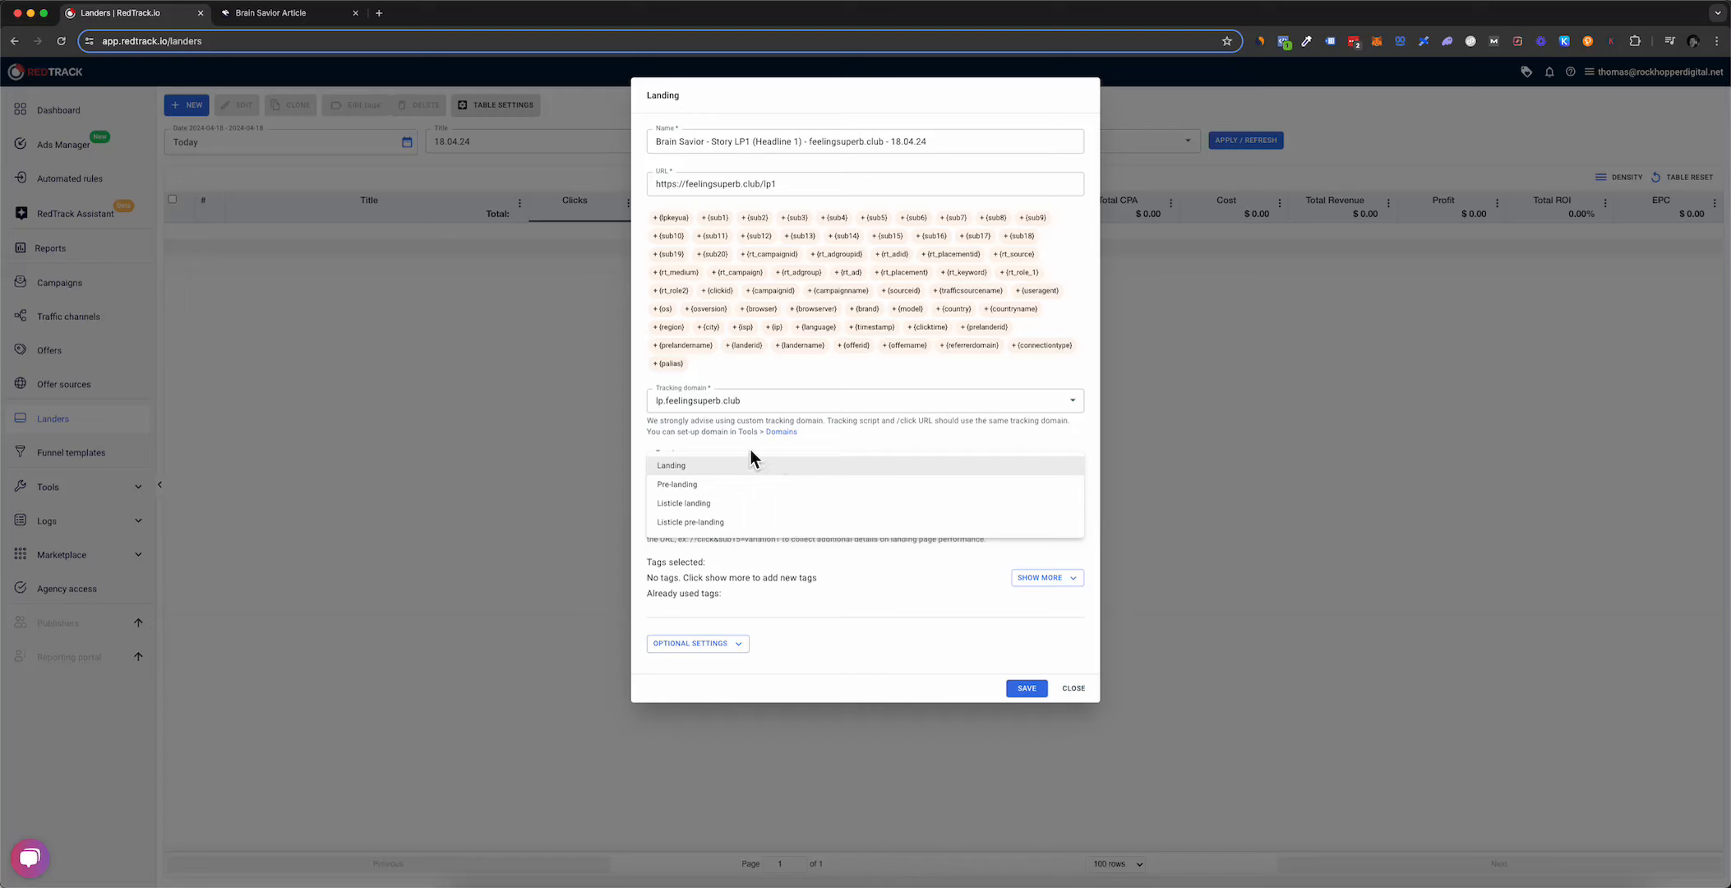
pyautogui.click(701, 475)
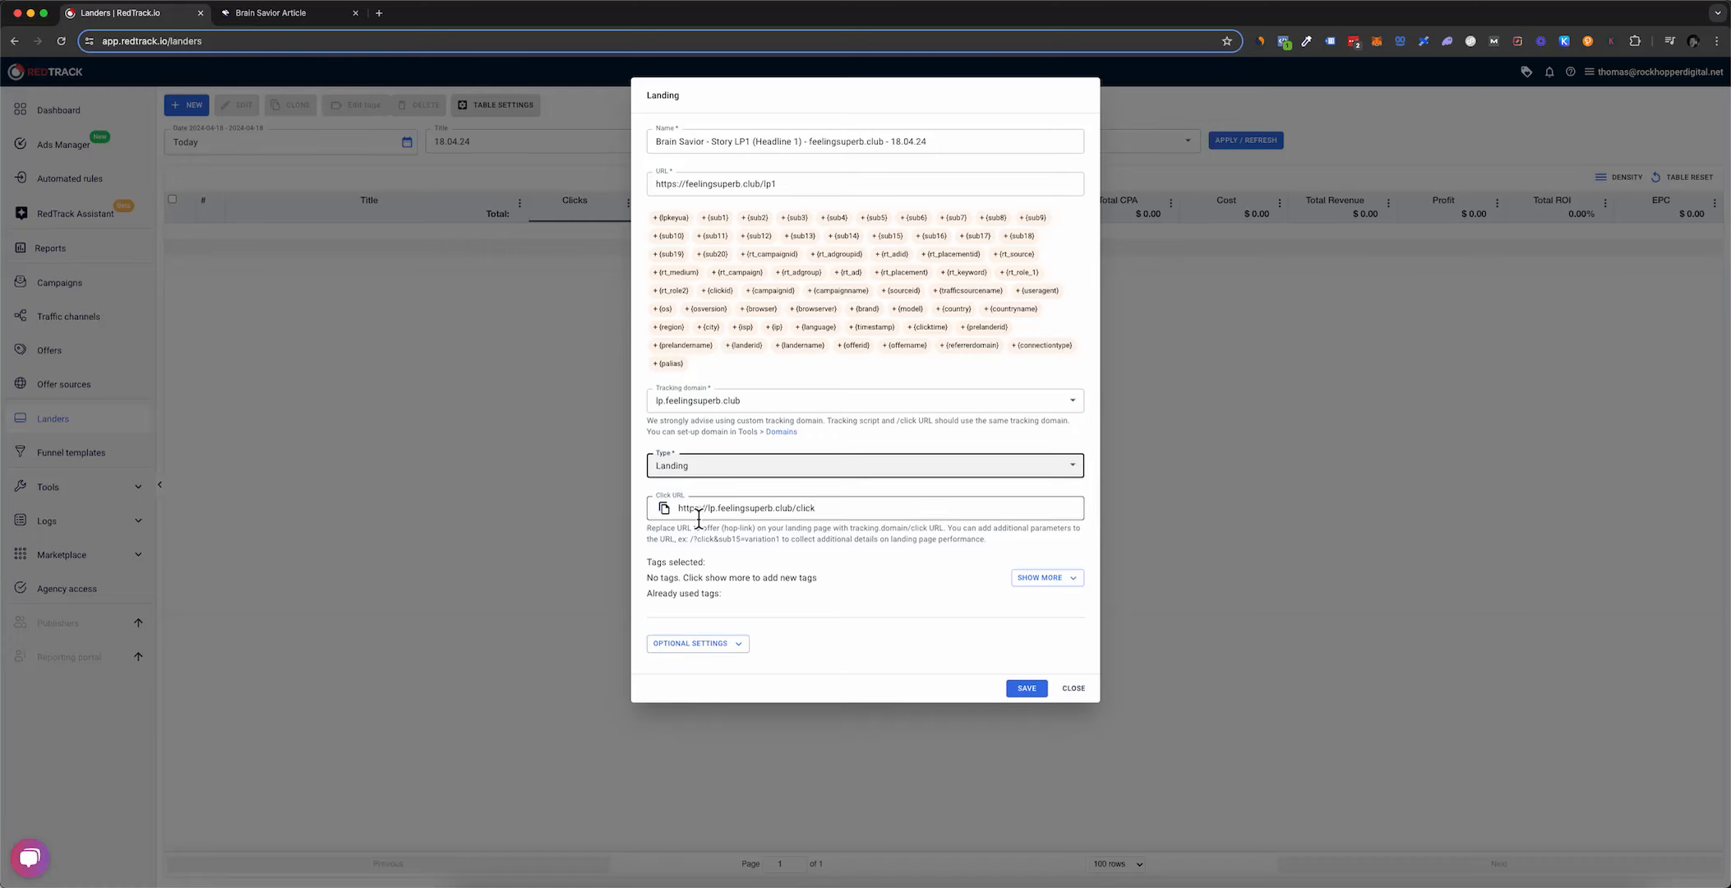
# - Review the lander's click URL and check the link targets of the video image and watch button in the Brain Savior article
pyautogui.click(790, 516)
pyautogui.tripleClick(791, 516)
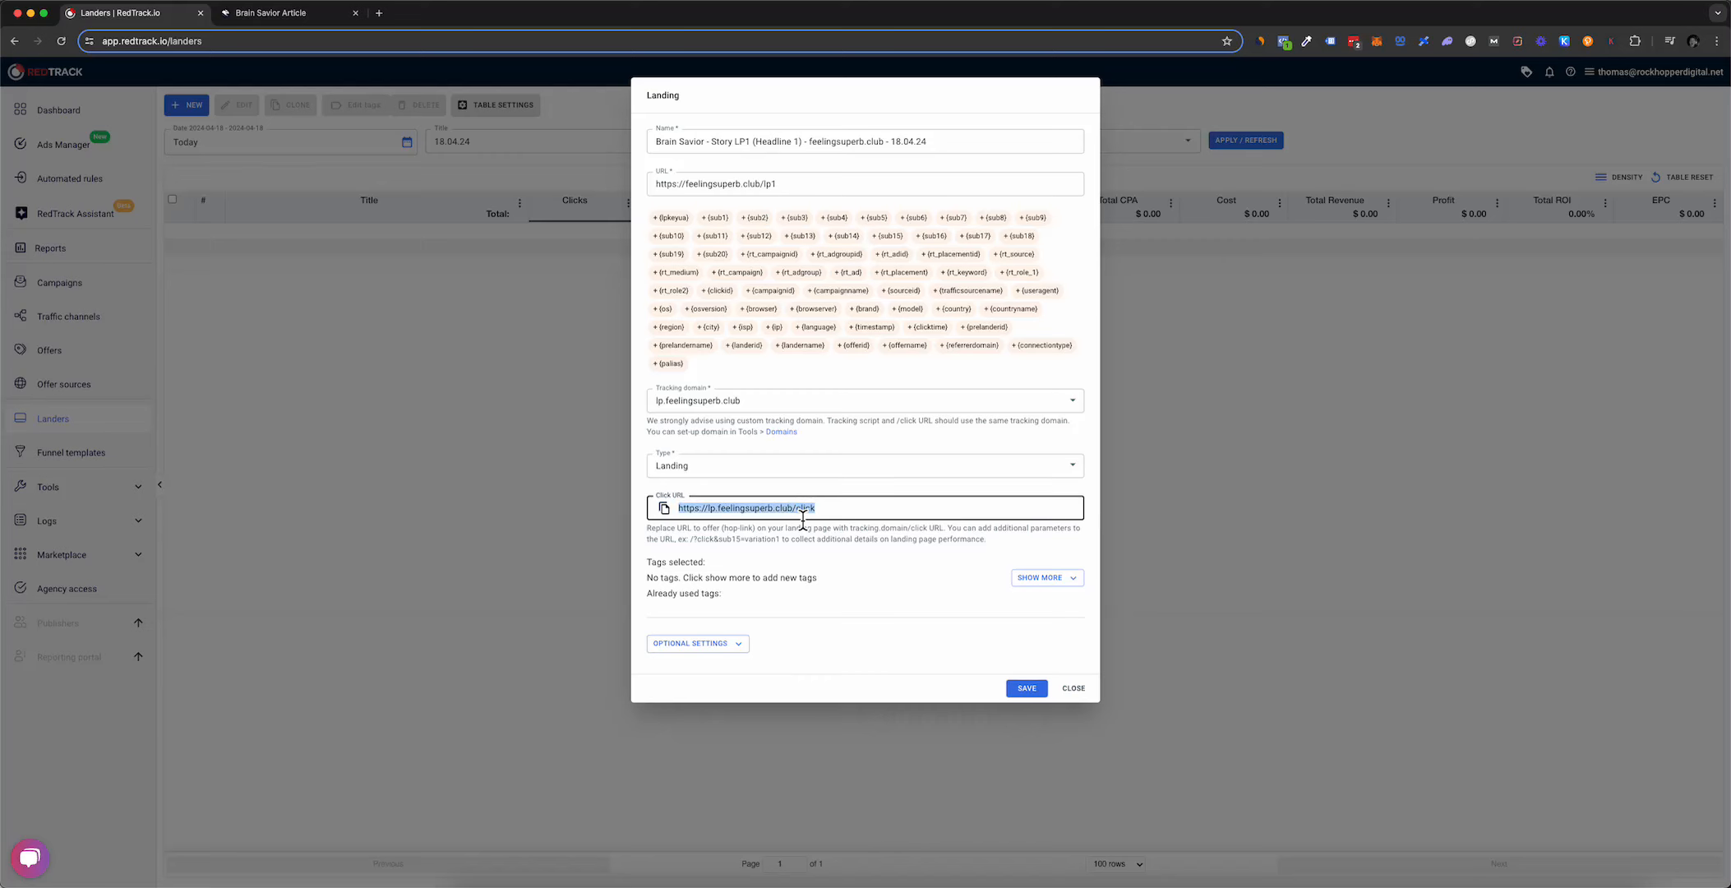
pyautogui.click(267, 13)
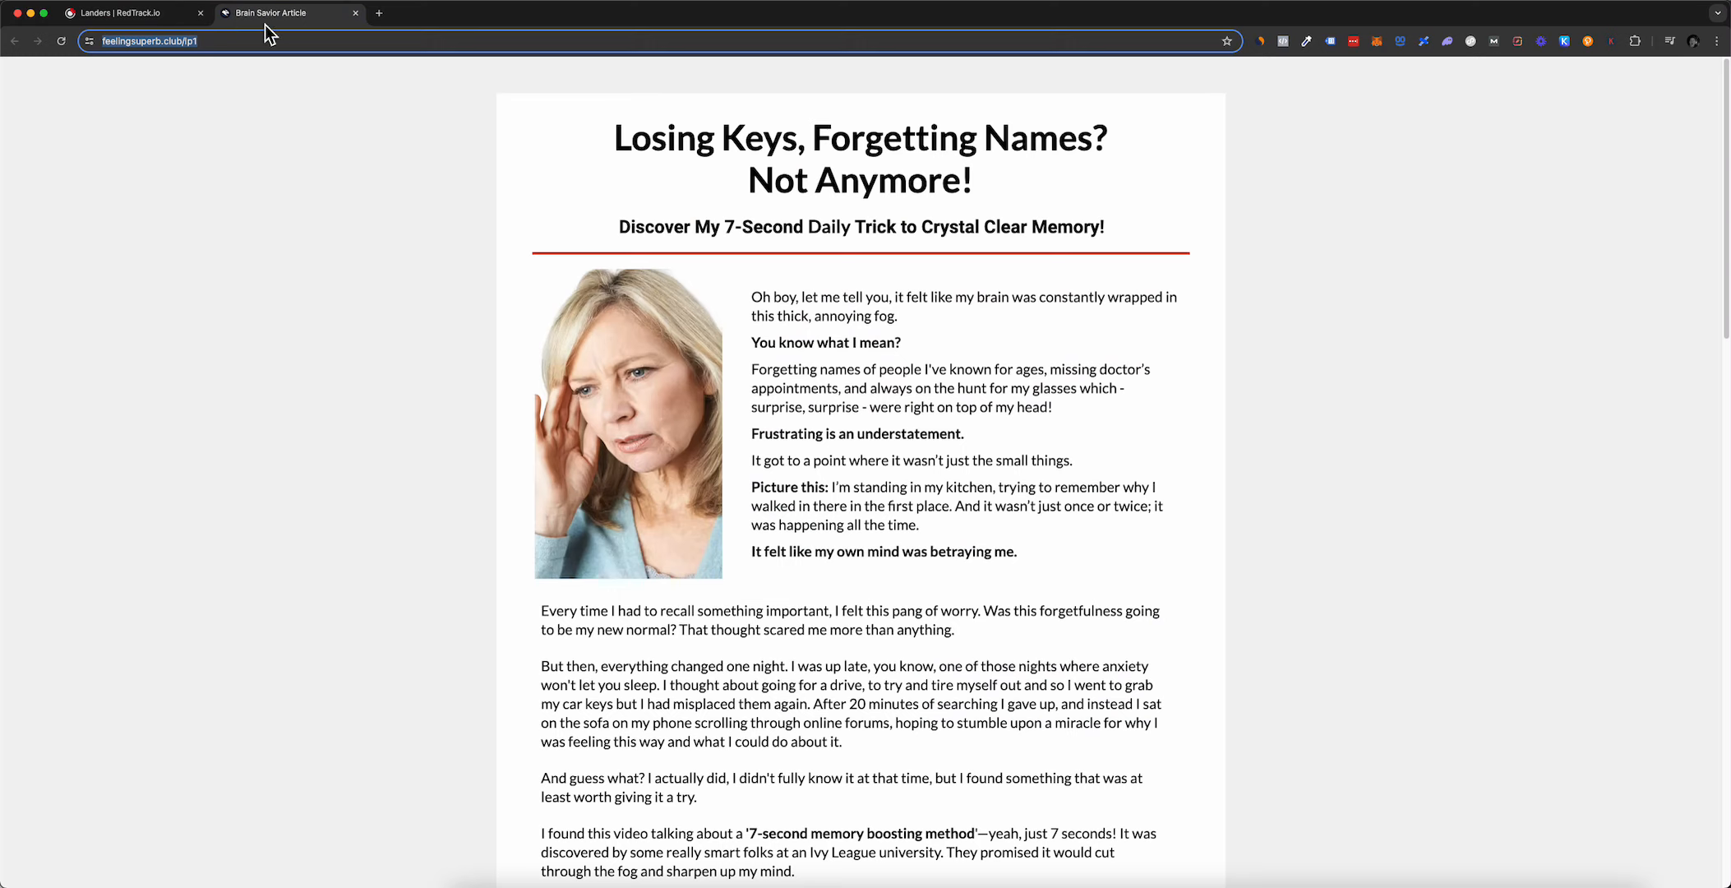
pyautogui.scroll(-5, 847, 422)
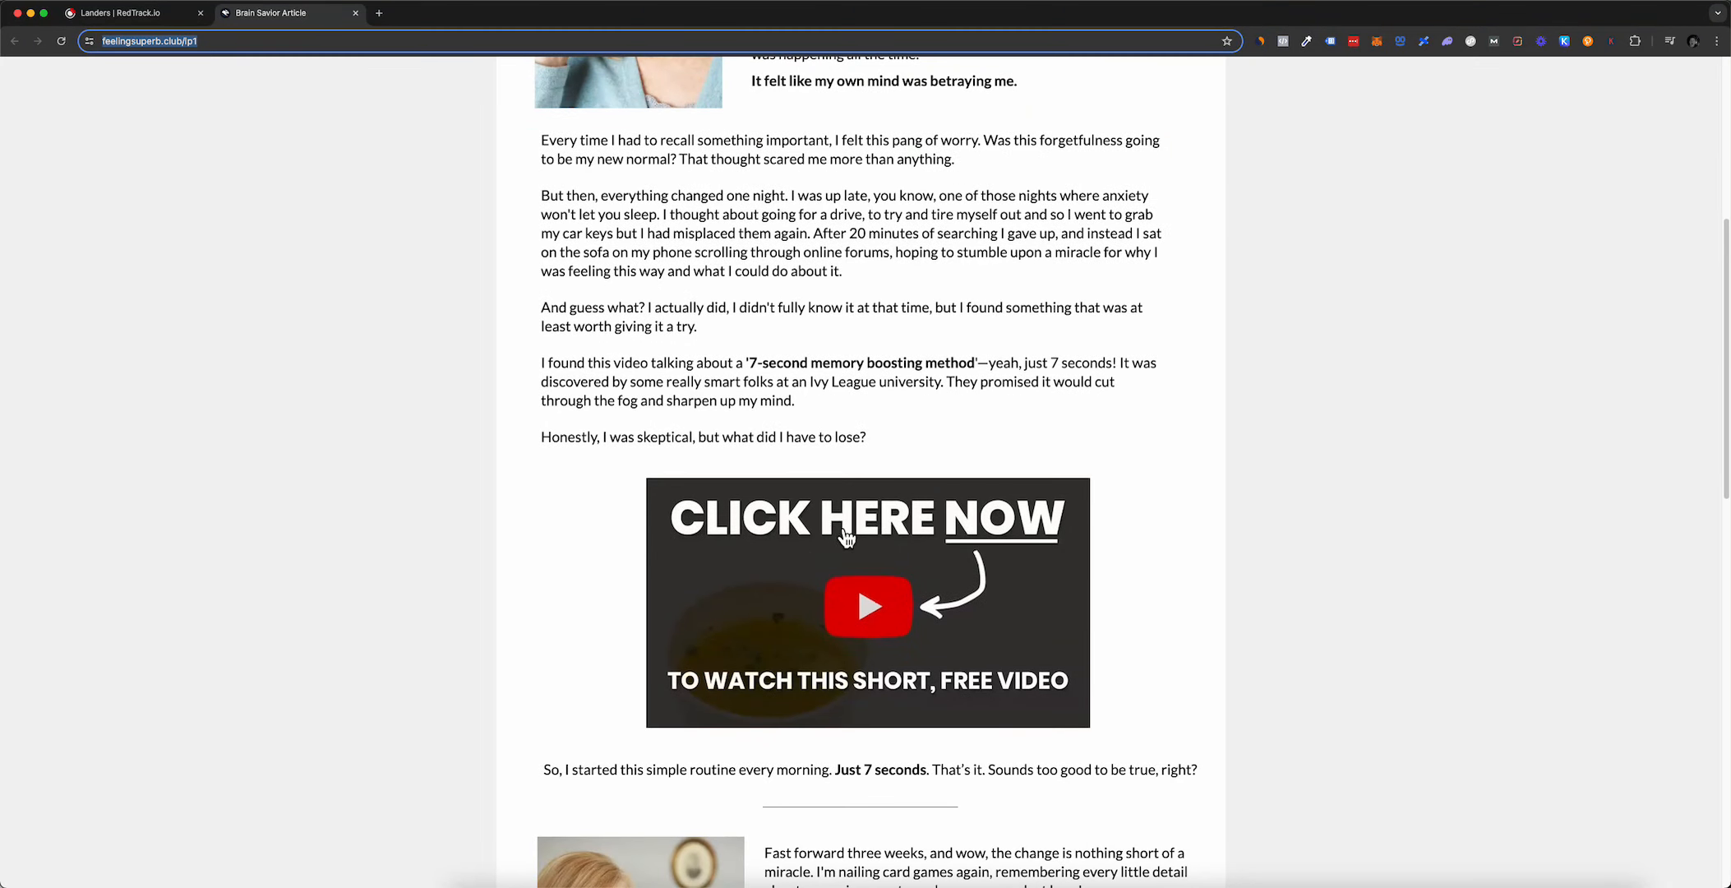
pyautogui.scroll(-1, 842, 573)
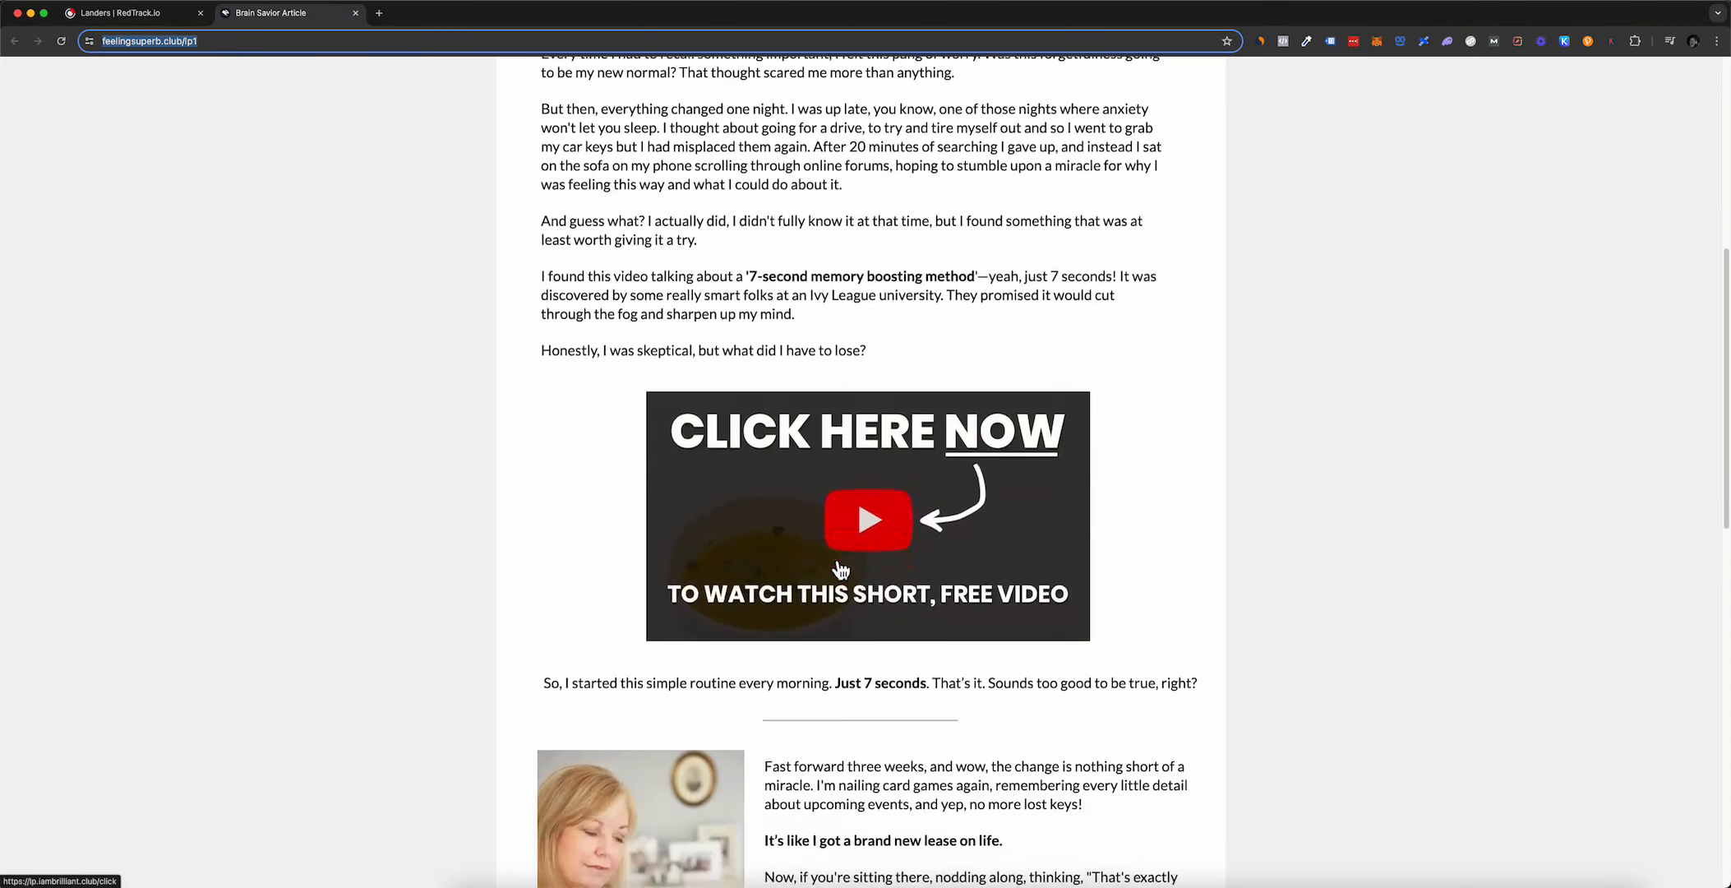
pyautogui.scroll(-1, 872, 485)
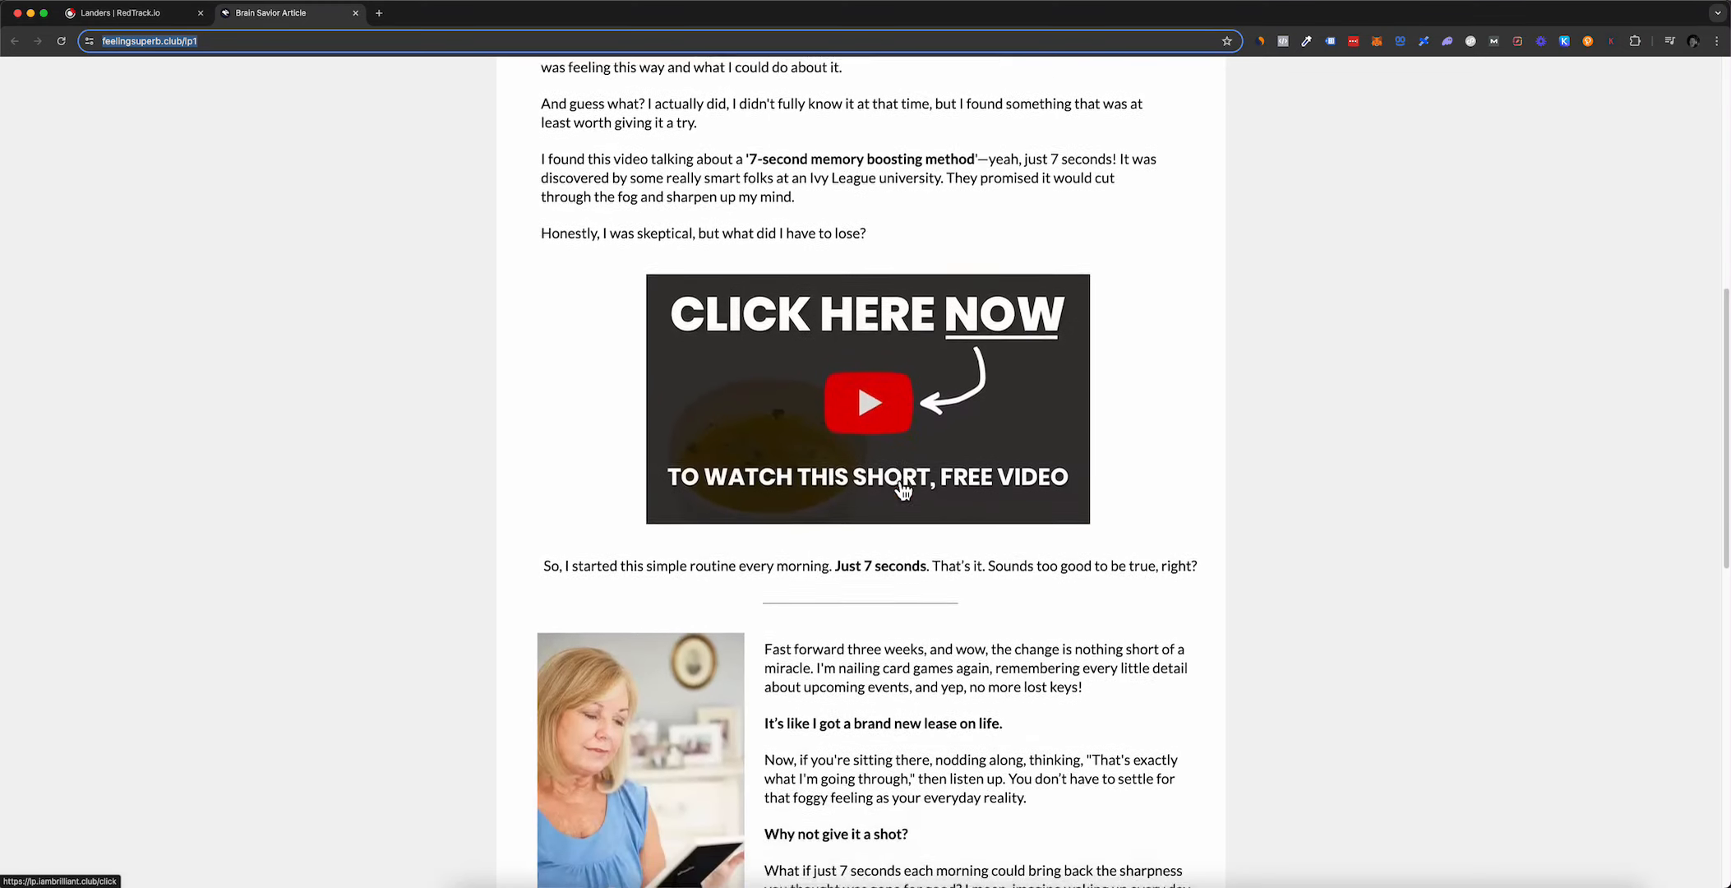
pyautogui.scroll(-8, 874, 355)
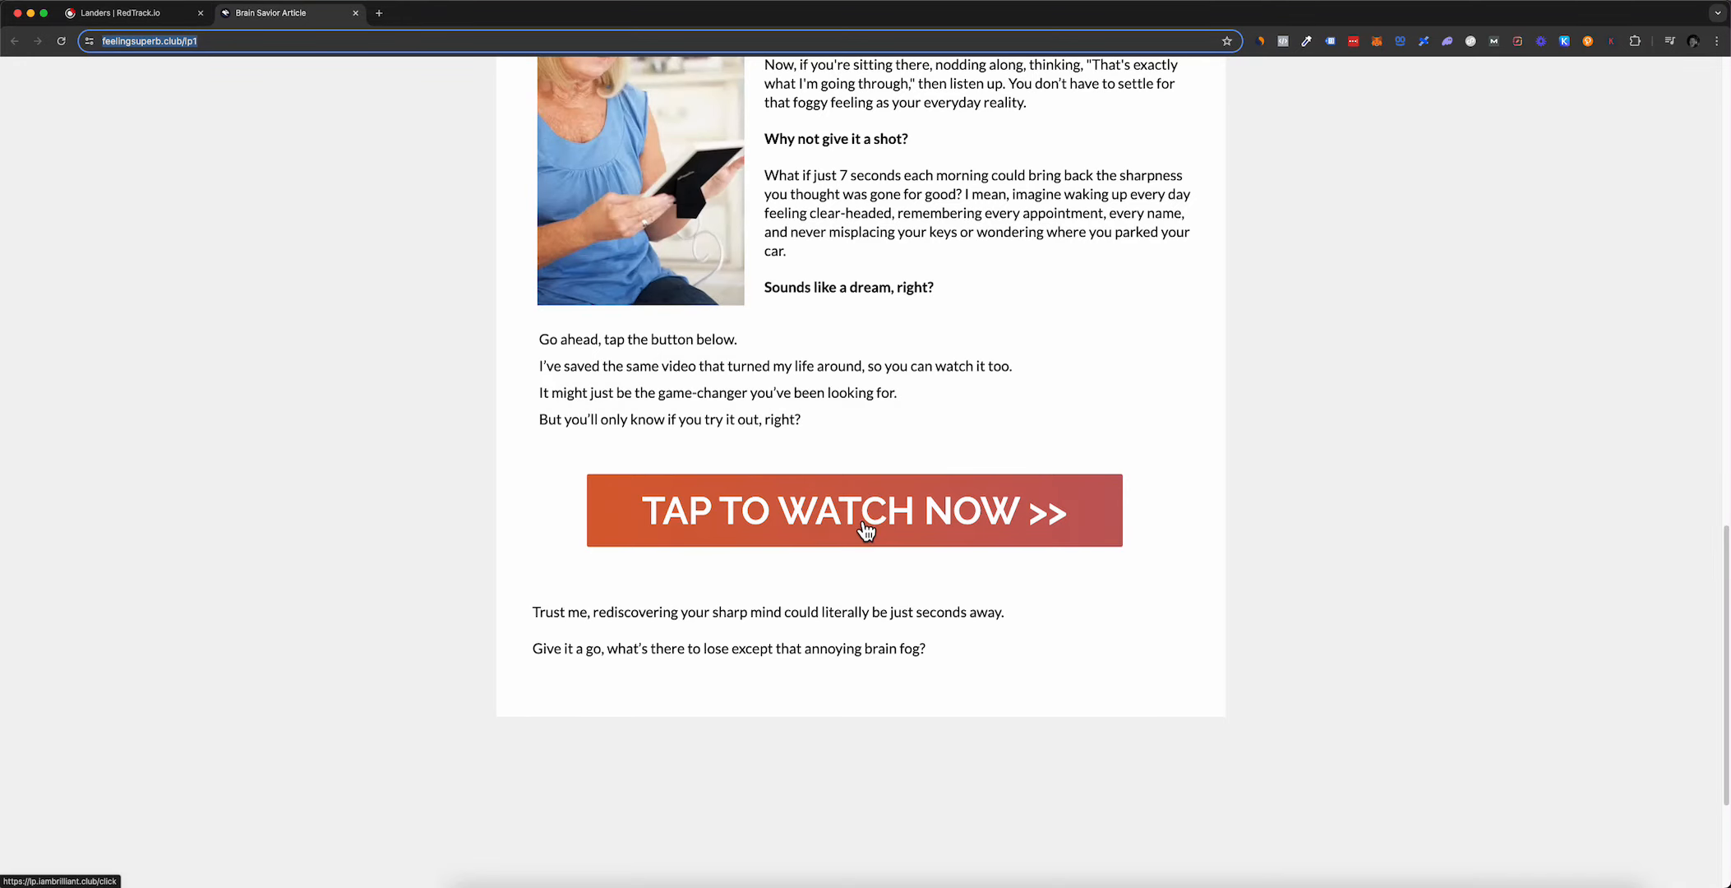
pyautogui.scroll(7, 858, 518)
pyautogui.scroll(-3, 859, 518)
pyautogui.scroll(12, 810, 420)
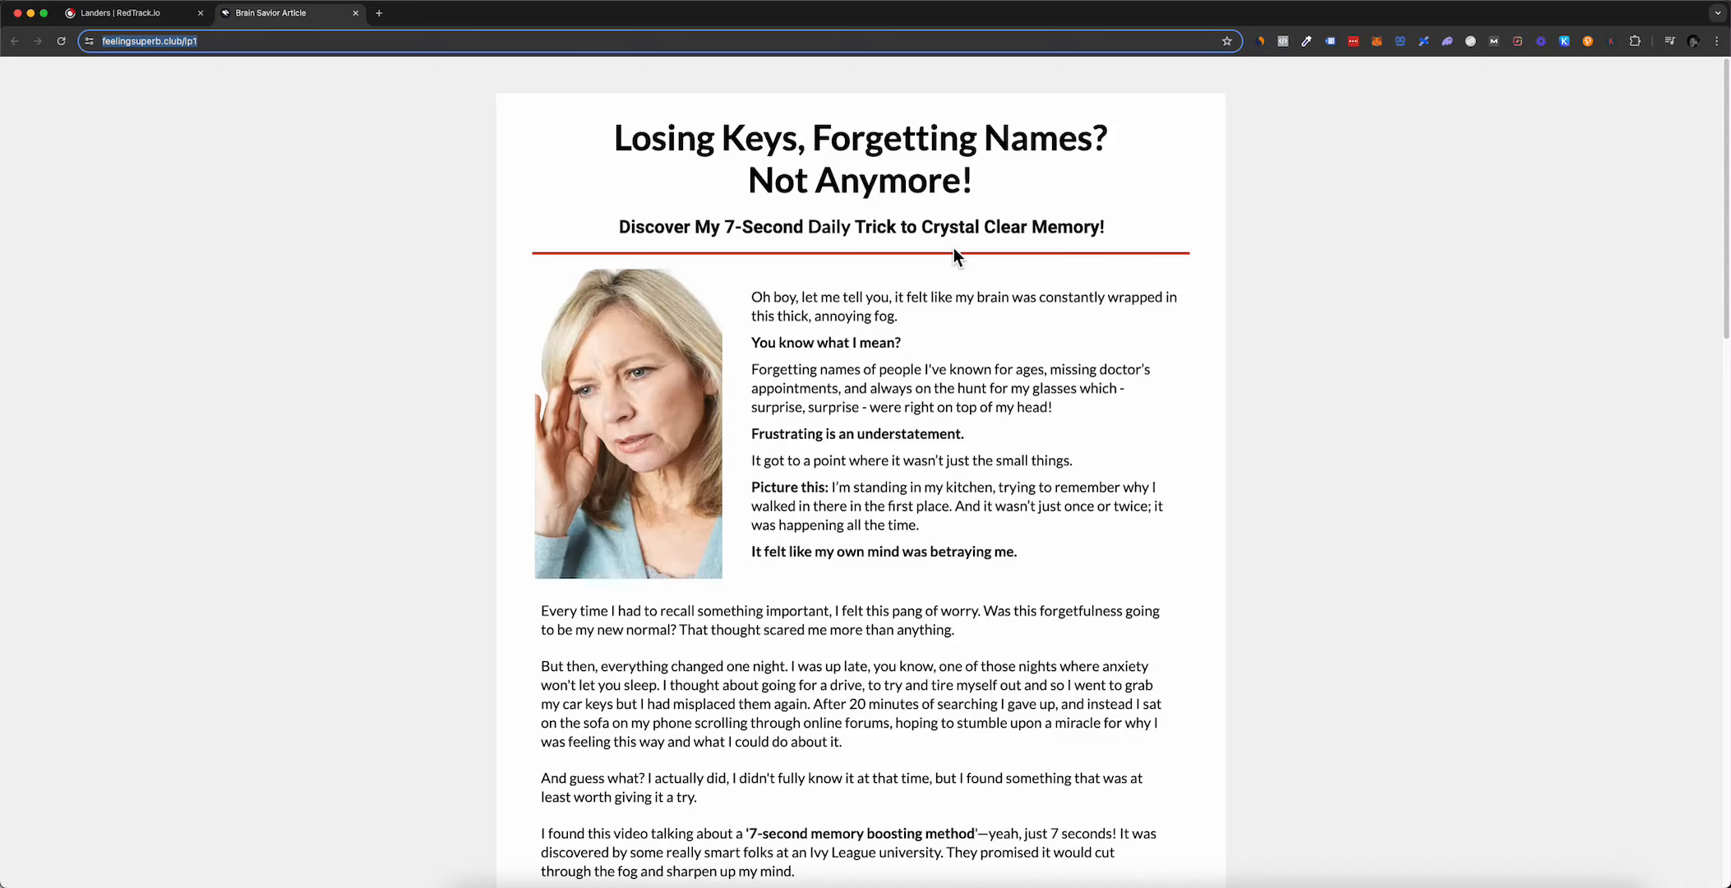
pyautogui.click(115, 13)
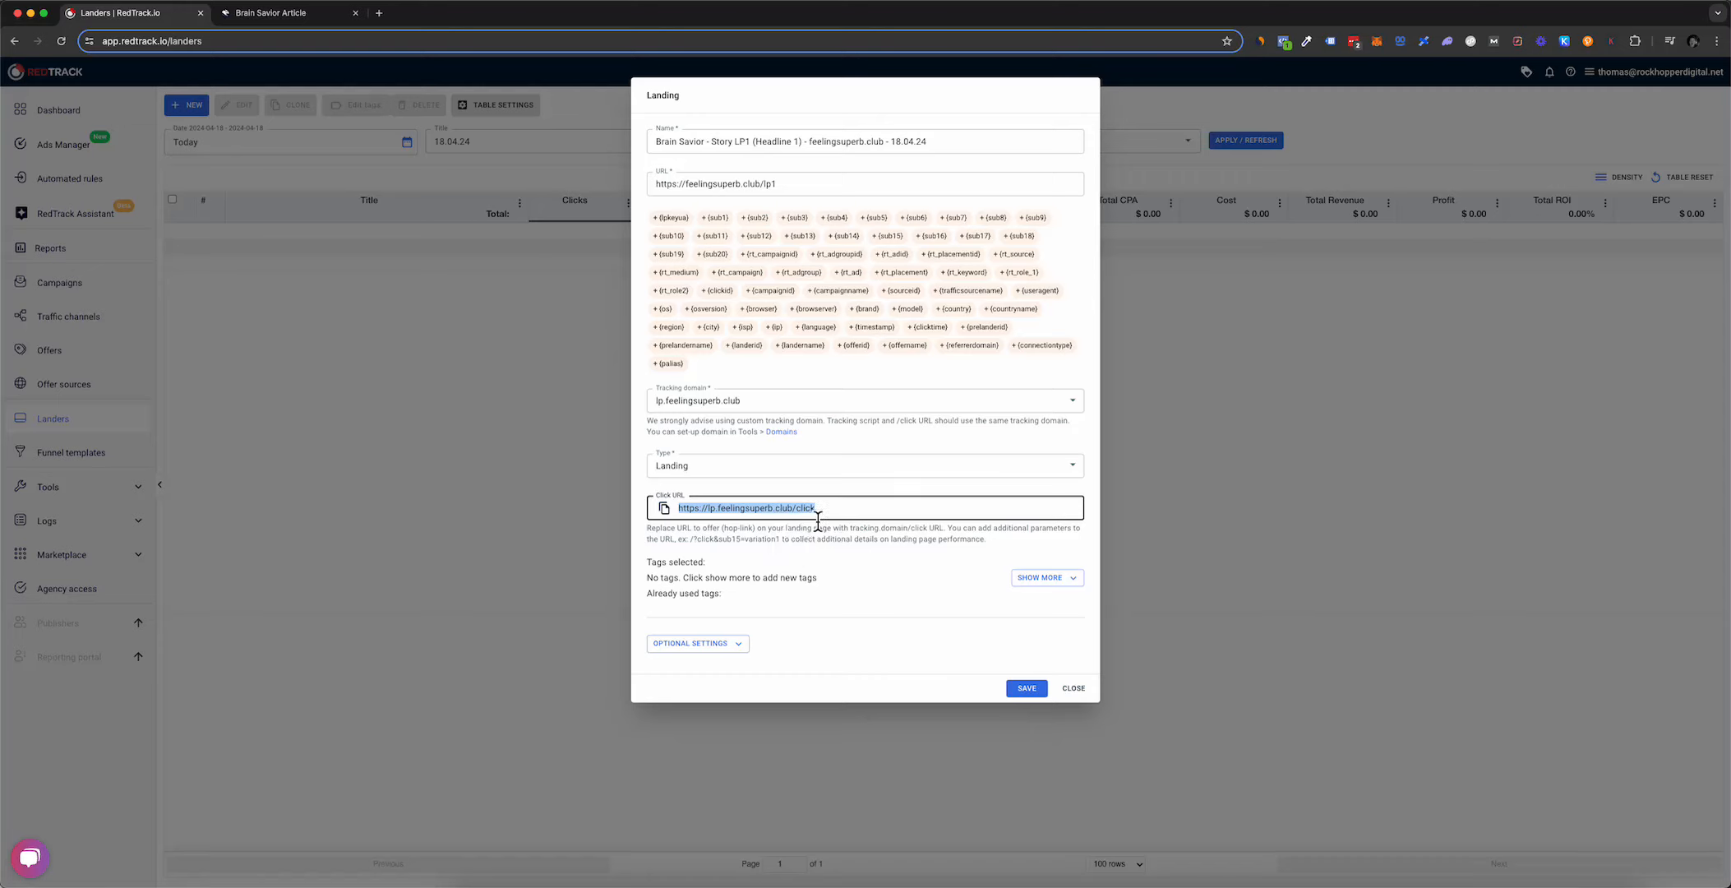
# - Expand the lander's optional settings, select the LP Views script text, and save the lander
pyautogui.click(738, 643)
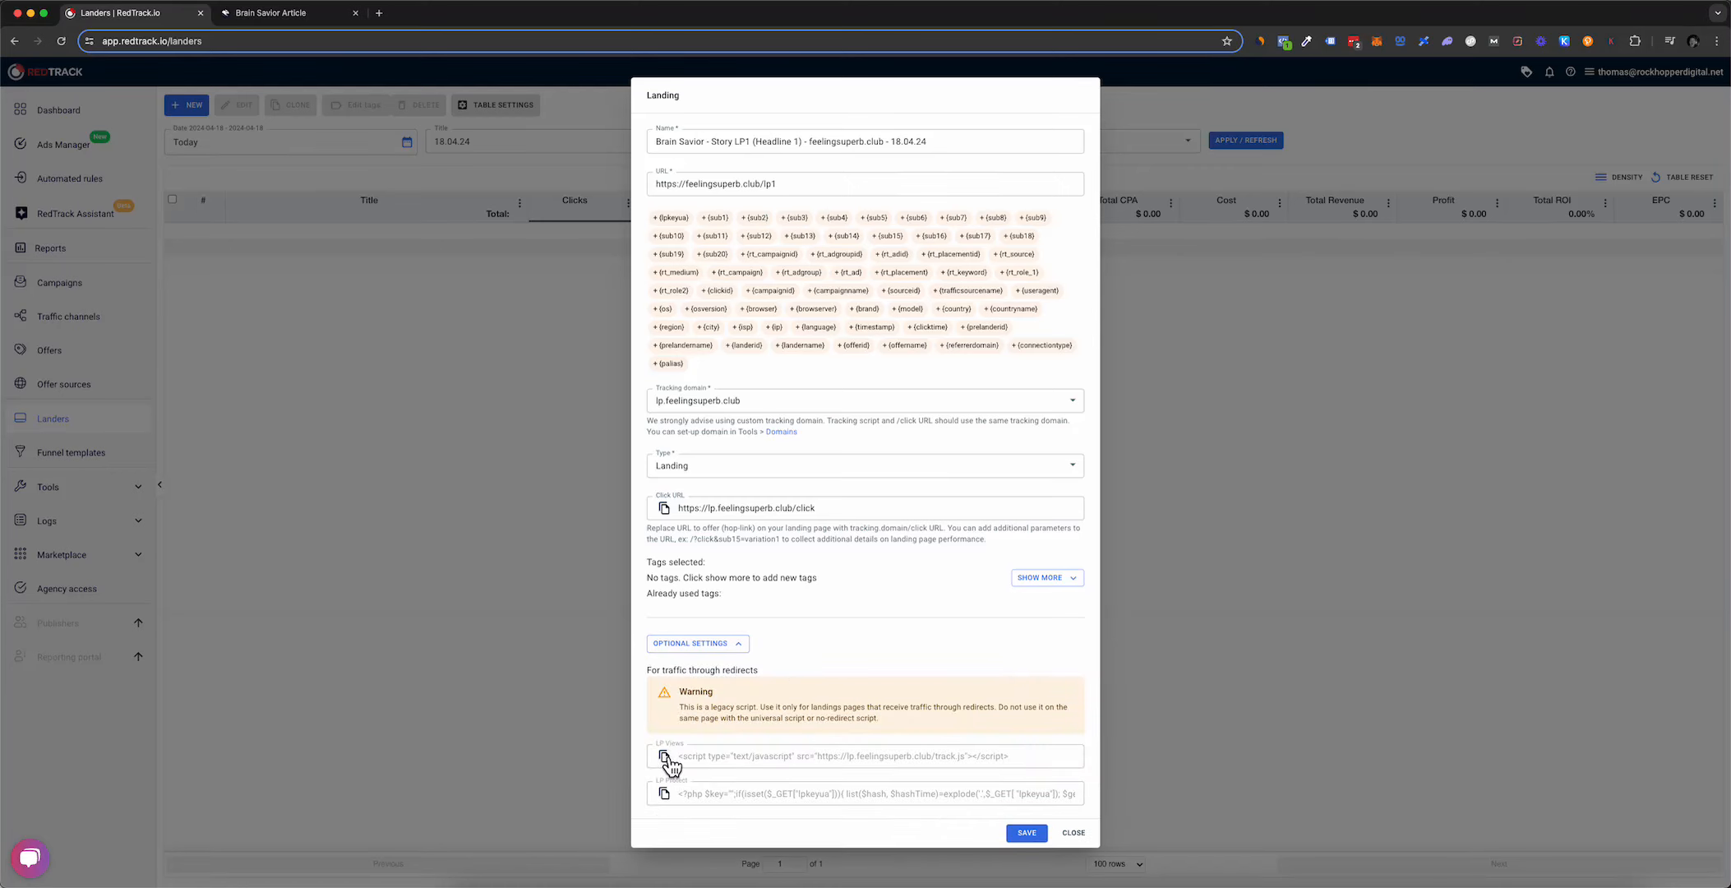
pyautogui.moveTo(1048, 763); pyautogui.dragTo(692, 757)
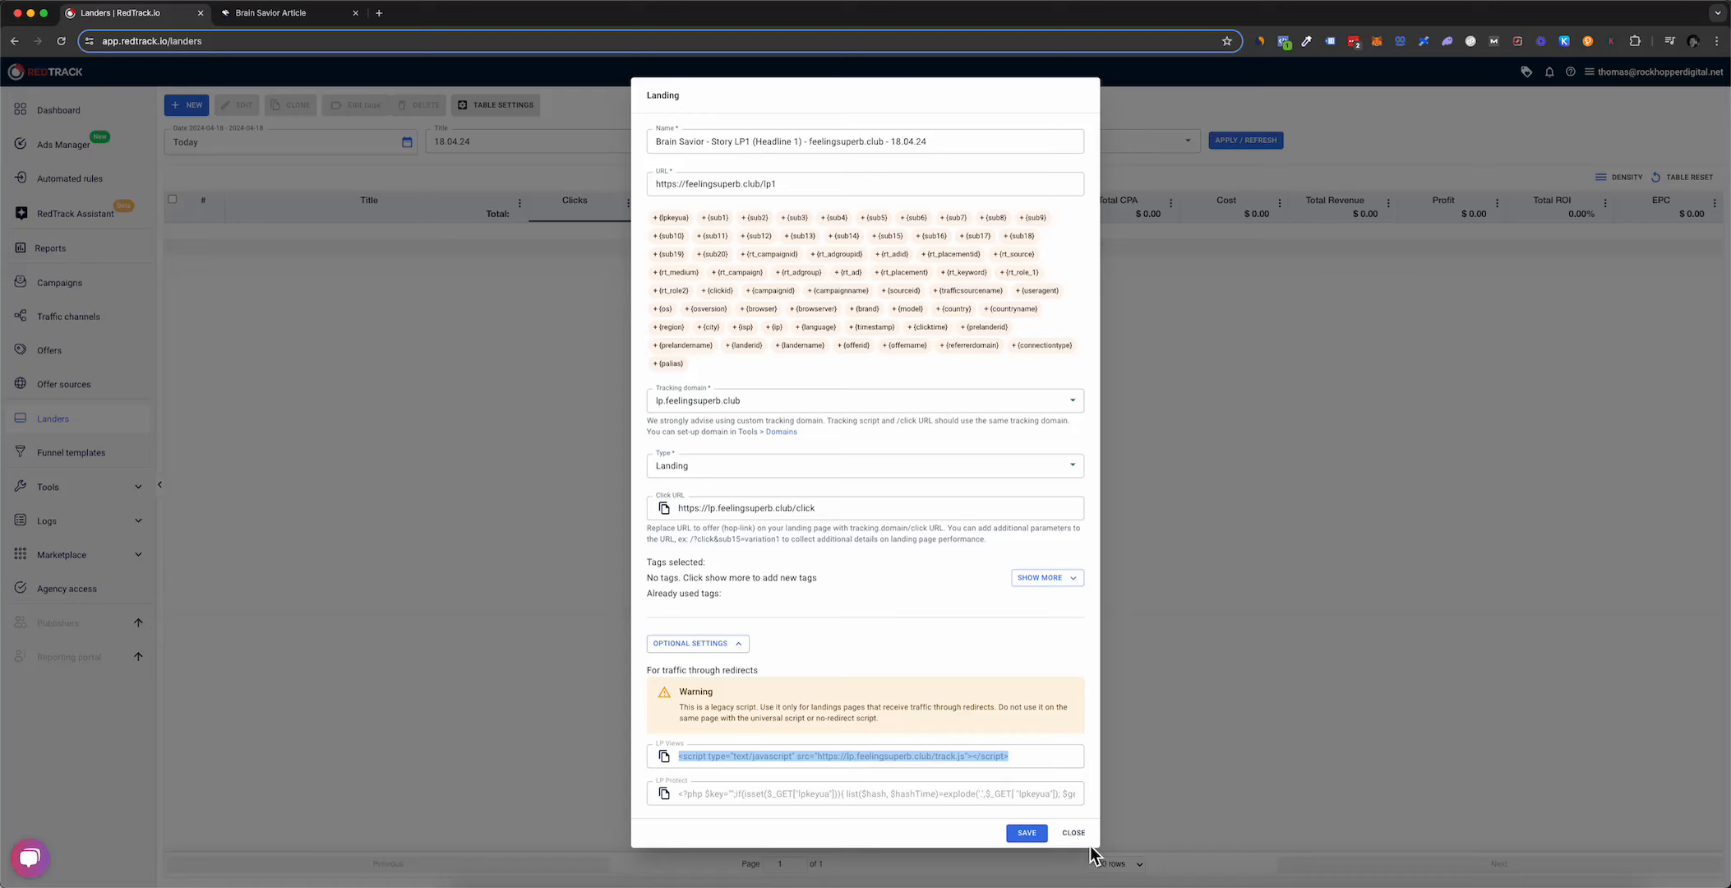
pyautogui.click(1040, 840)
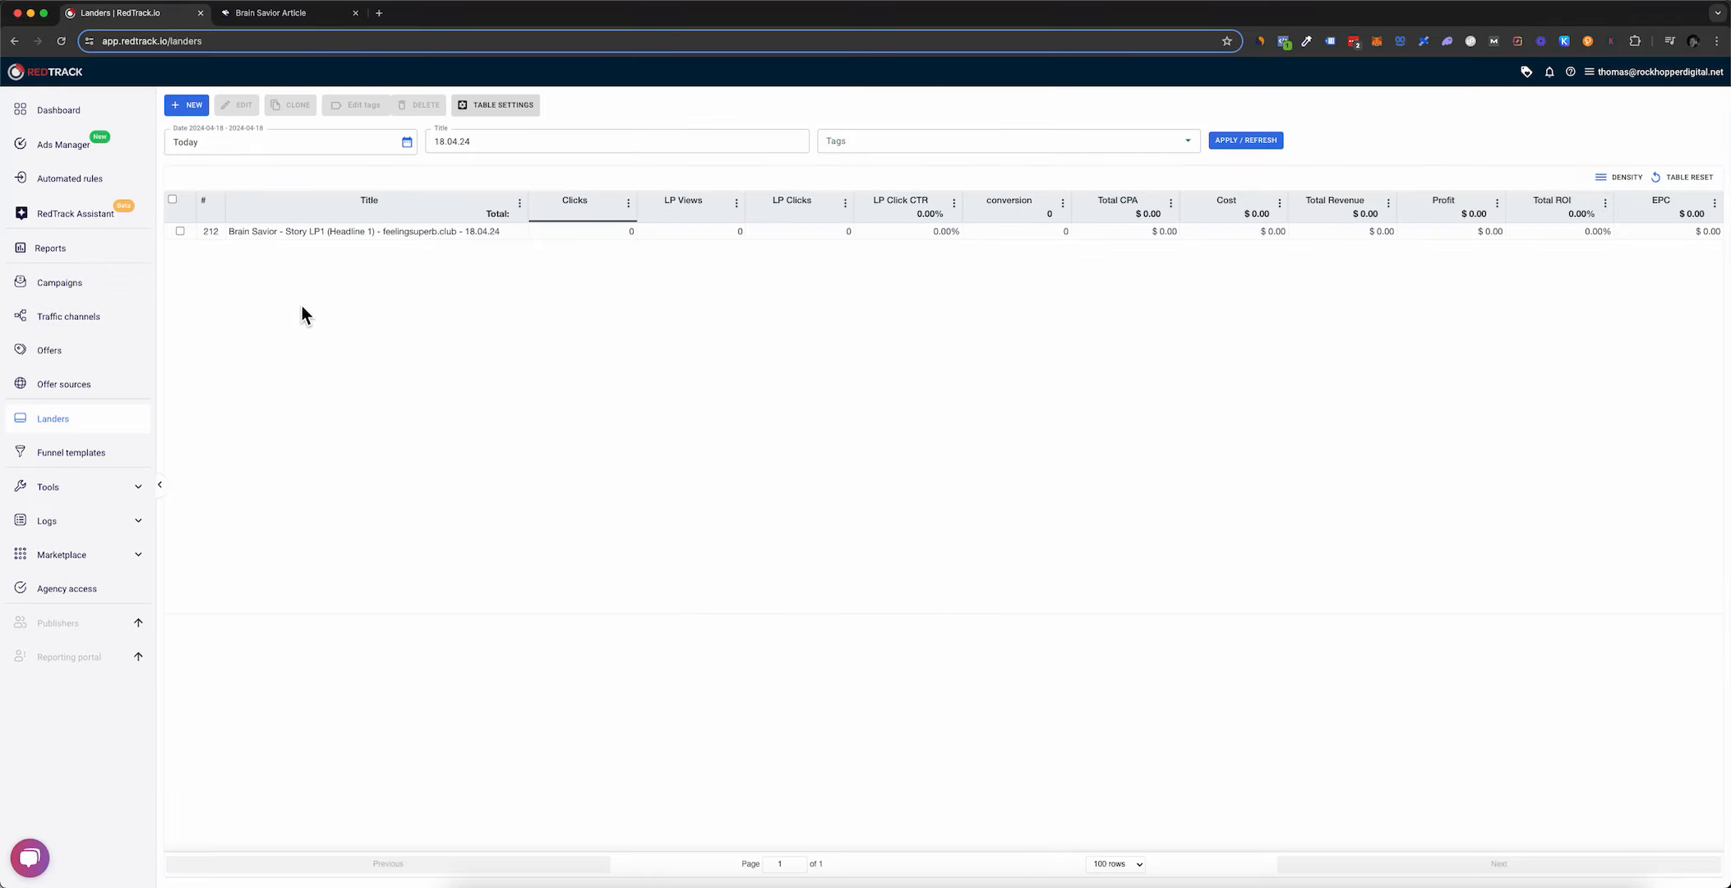
# - Clone the Brain Savior Story LP1 lander and open the copy for editing
pyautogui.click(180, 232)
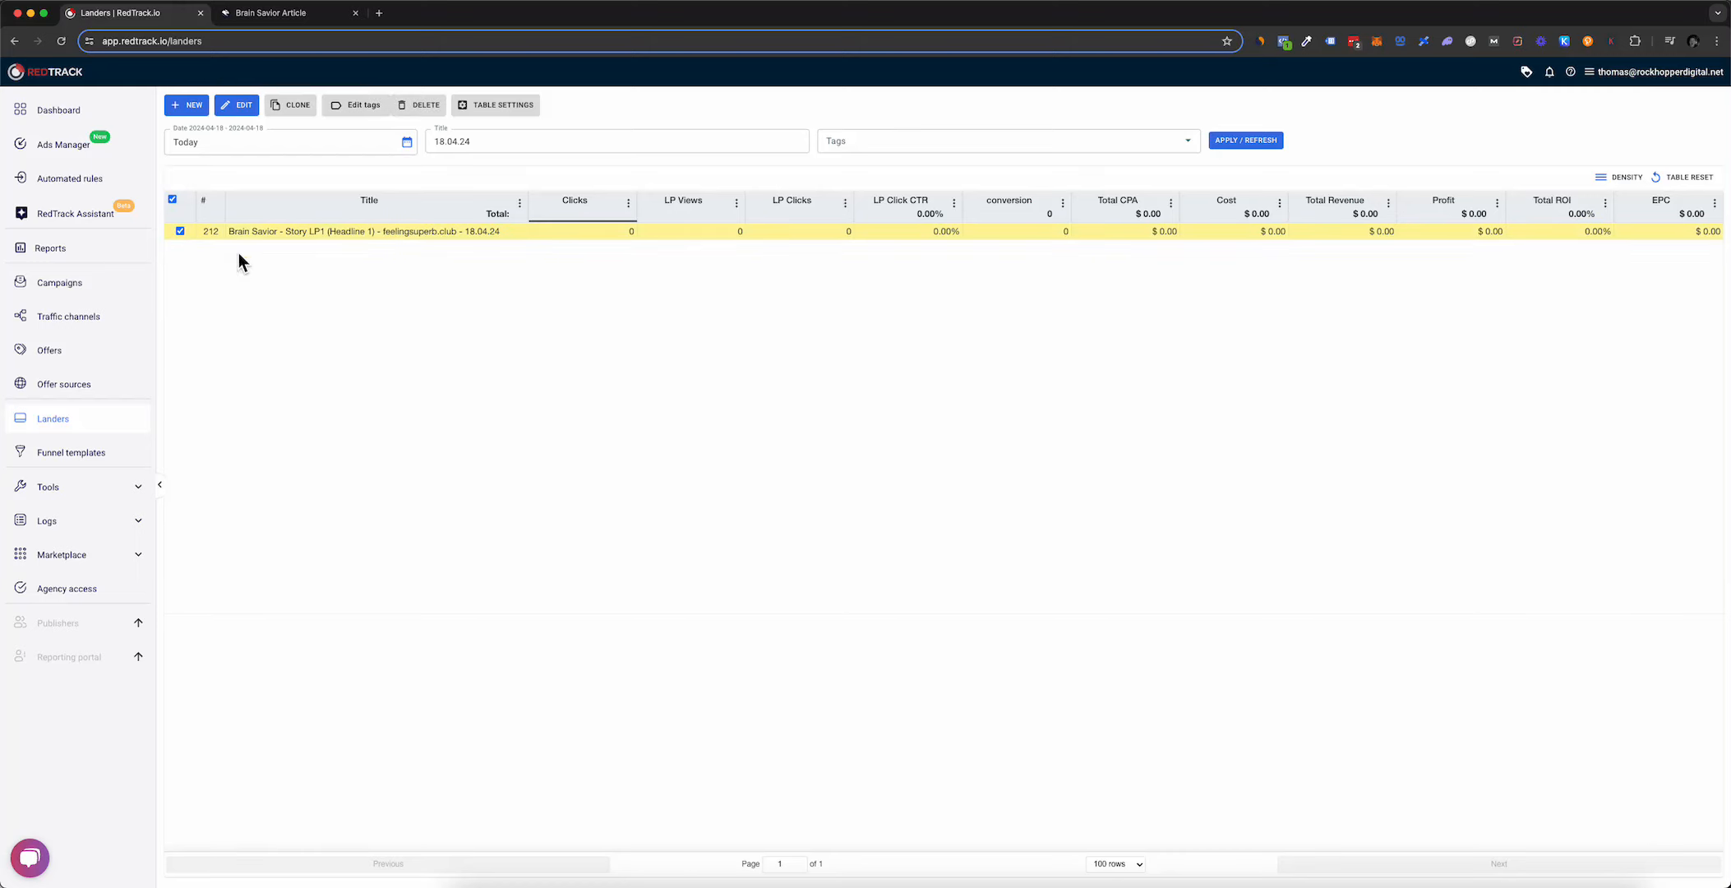
pyautogui.click(297, 105)
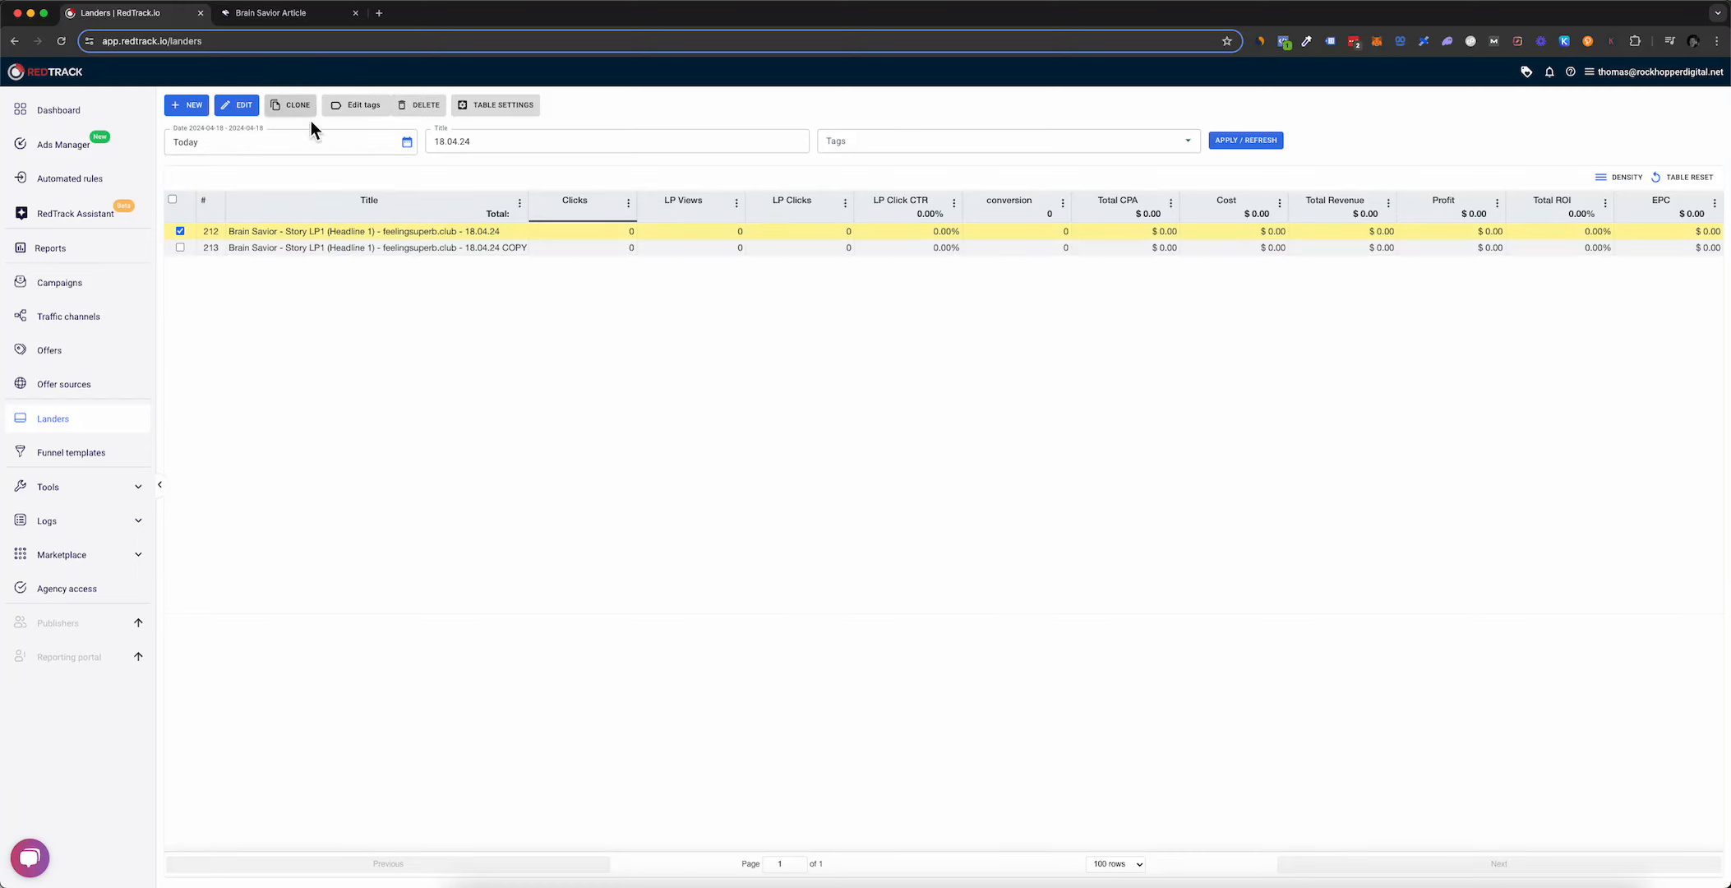
pyautogui.click(479, 150)
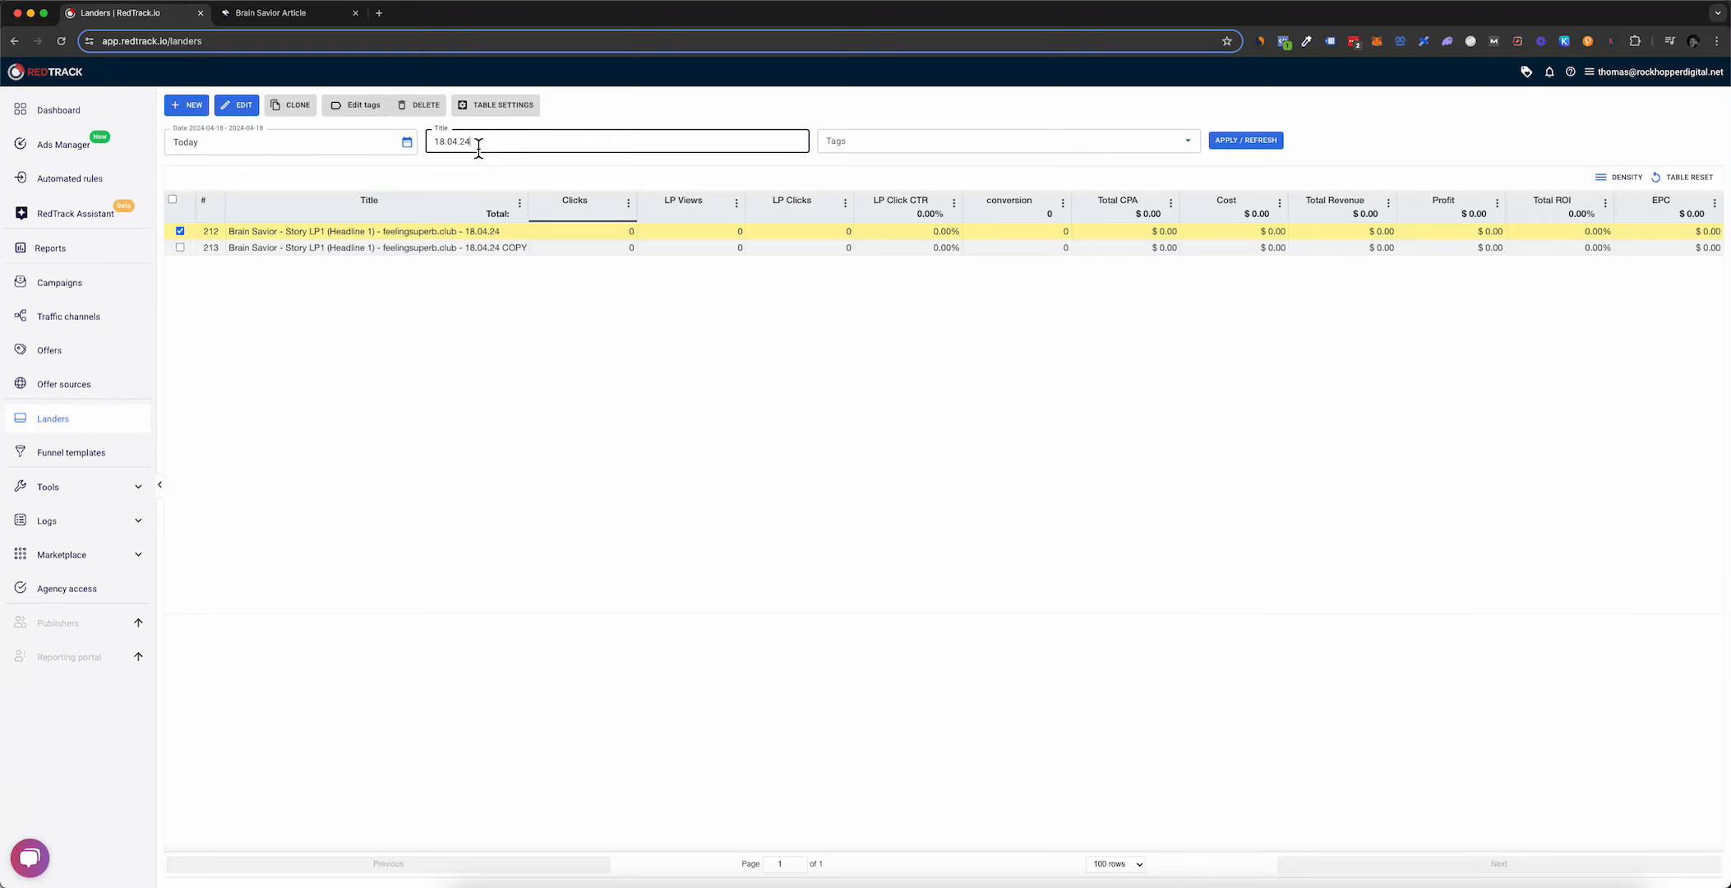
pyautogui.click(503, 248)
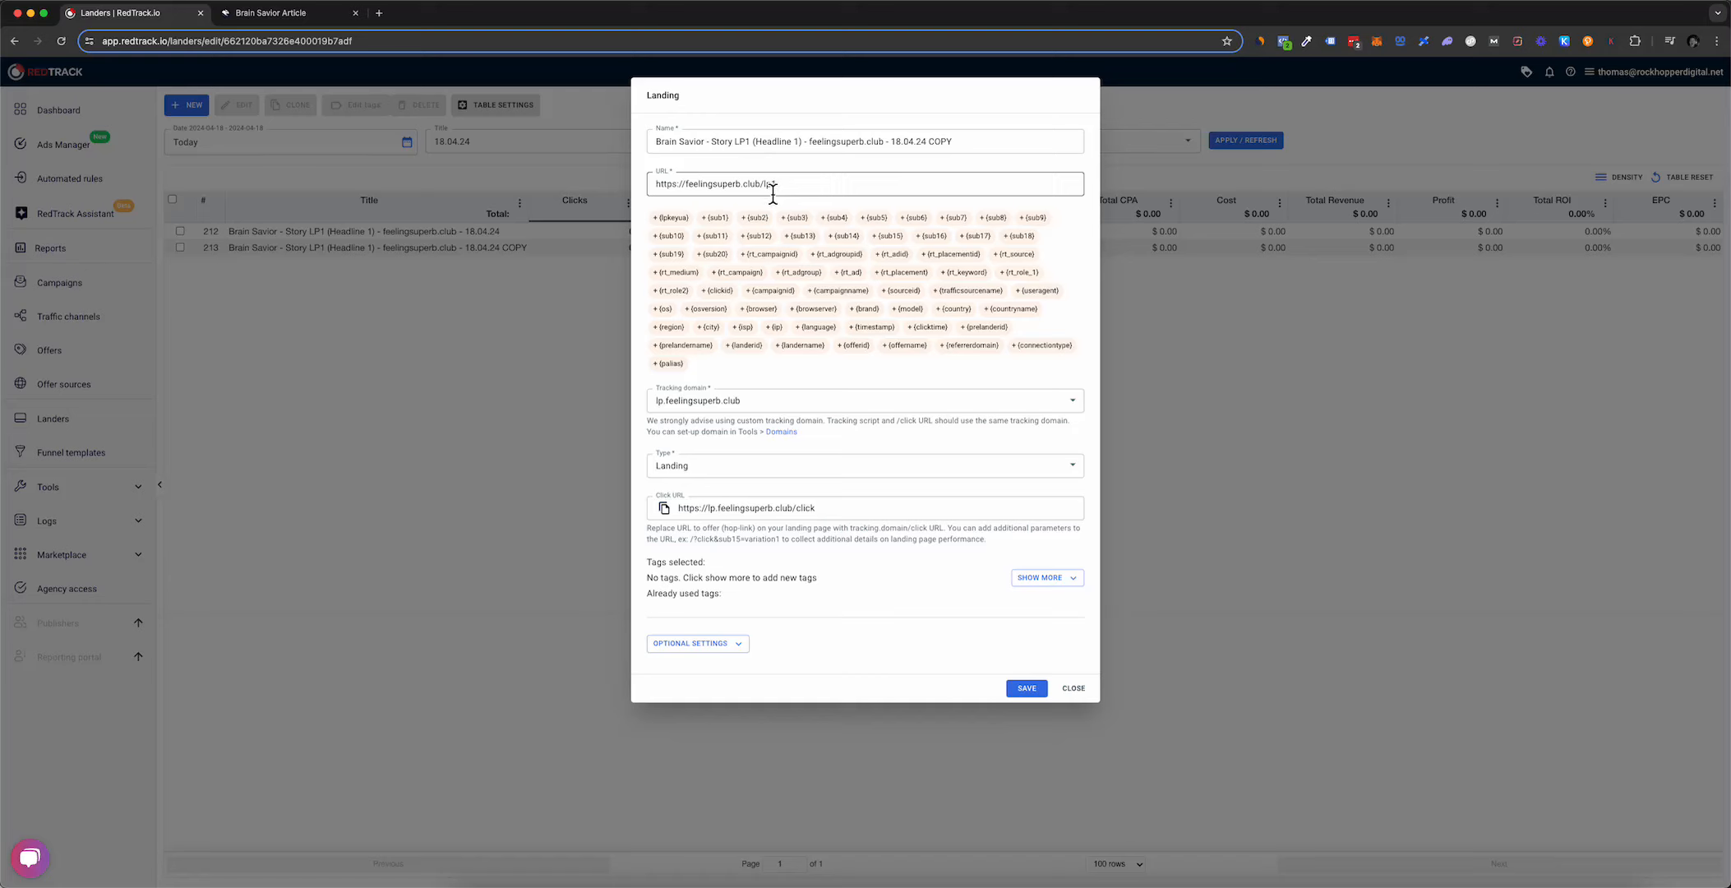
pyautogui.moveTo(772, 184); pyautogui.dragTo(793, 188)
pyautogui.write('2')
pyautogui.moveTo(925, 141); pyautogui.dragTo(977, 145)
pyautogui.press('BackSpace')
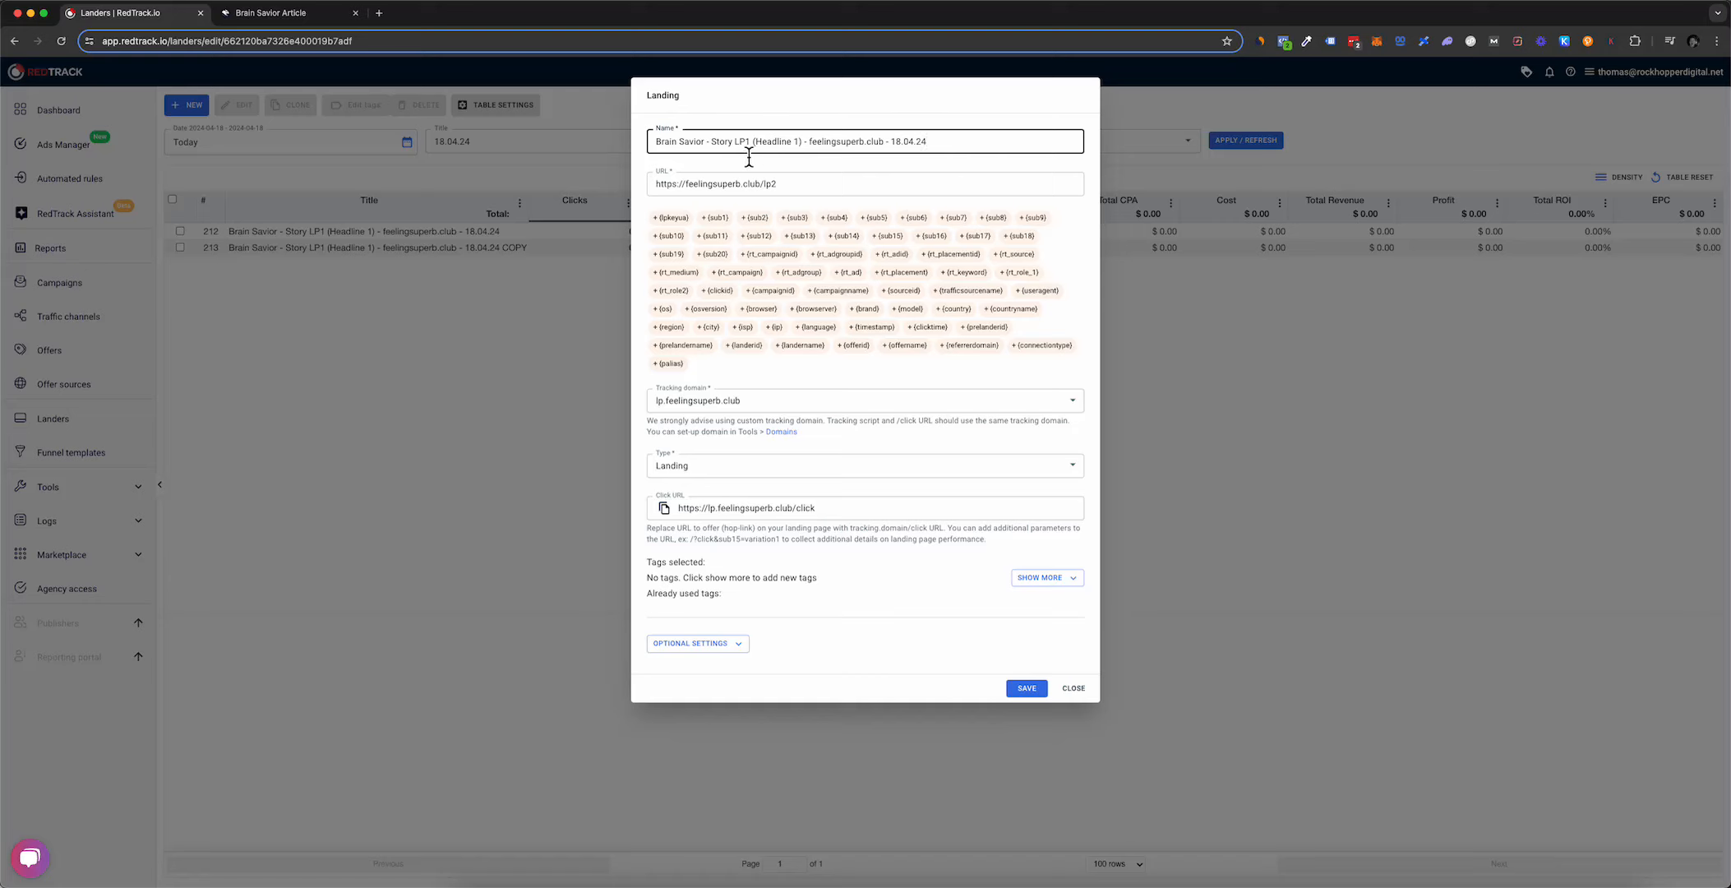
pyautogui.moveTo(744, 142); pyautogui.dragTo(751, 142)
pyautogui.write('2')
pyautogui.tripleClick(780, 184)
pyautogui.rightClick(776, 183)
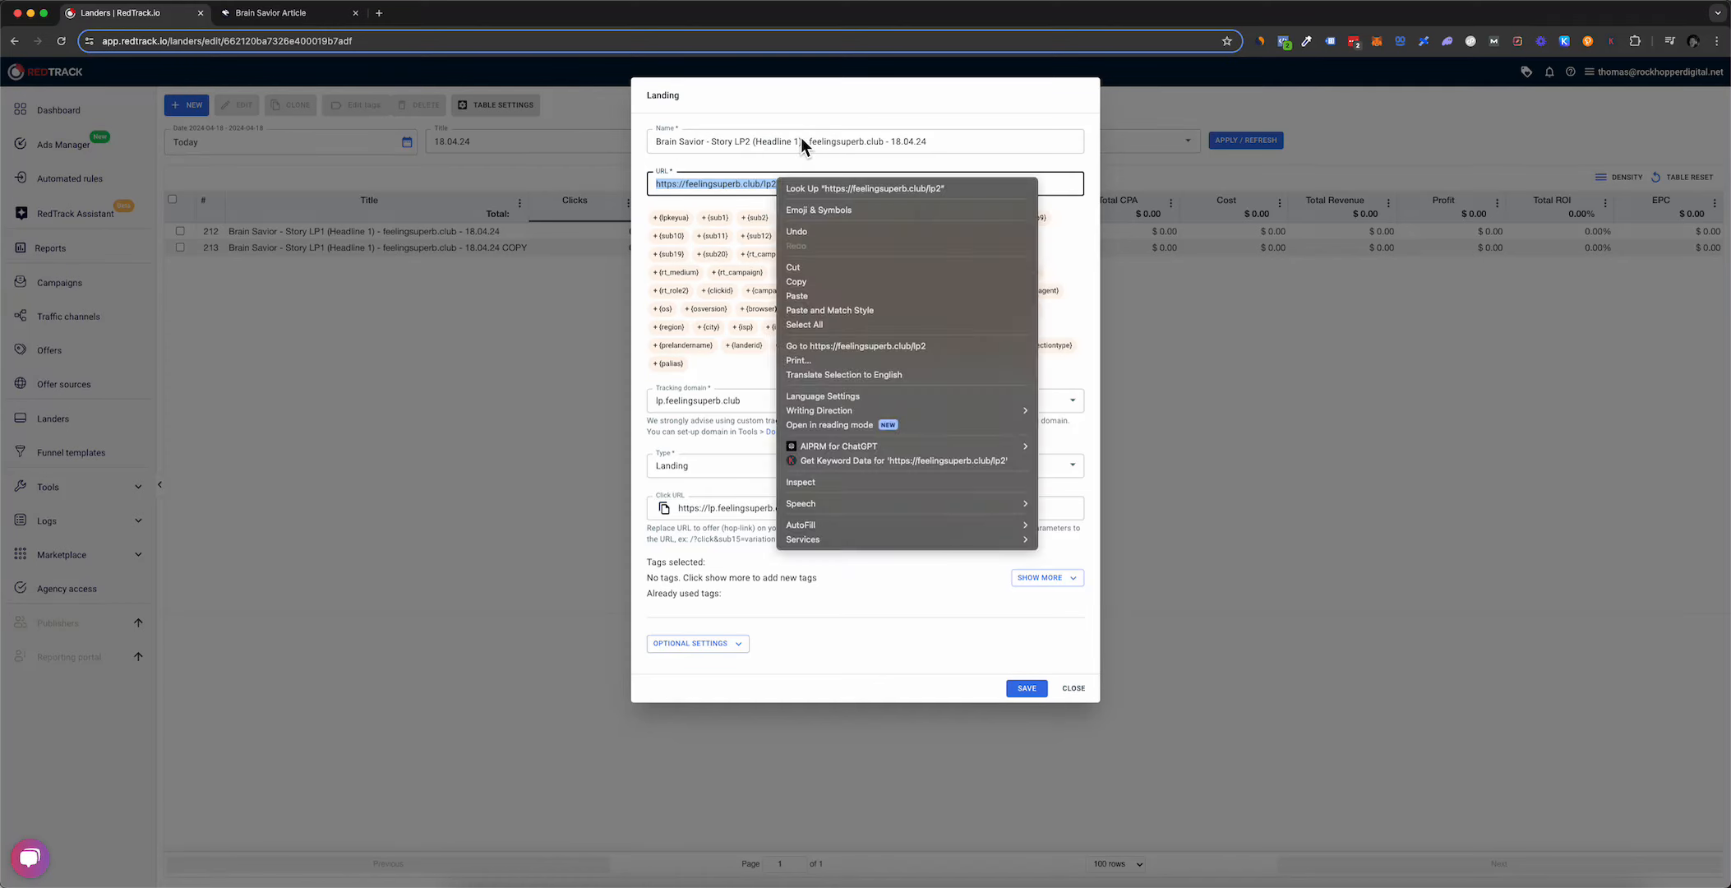
pyautogui.moveTo(793, 142); pyautogui.dragTo(802, 141)
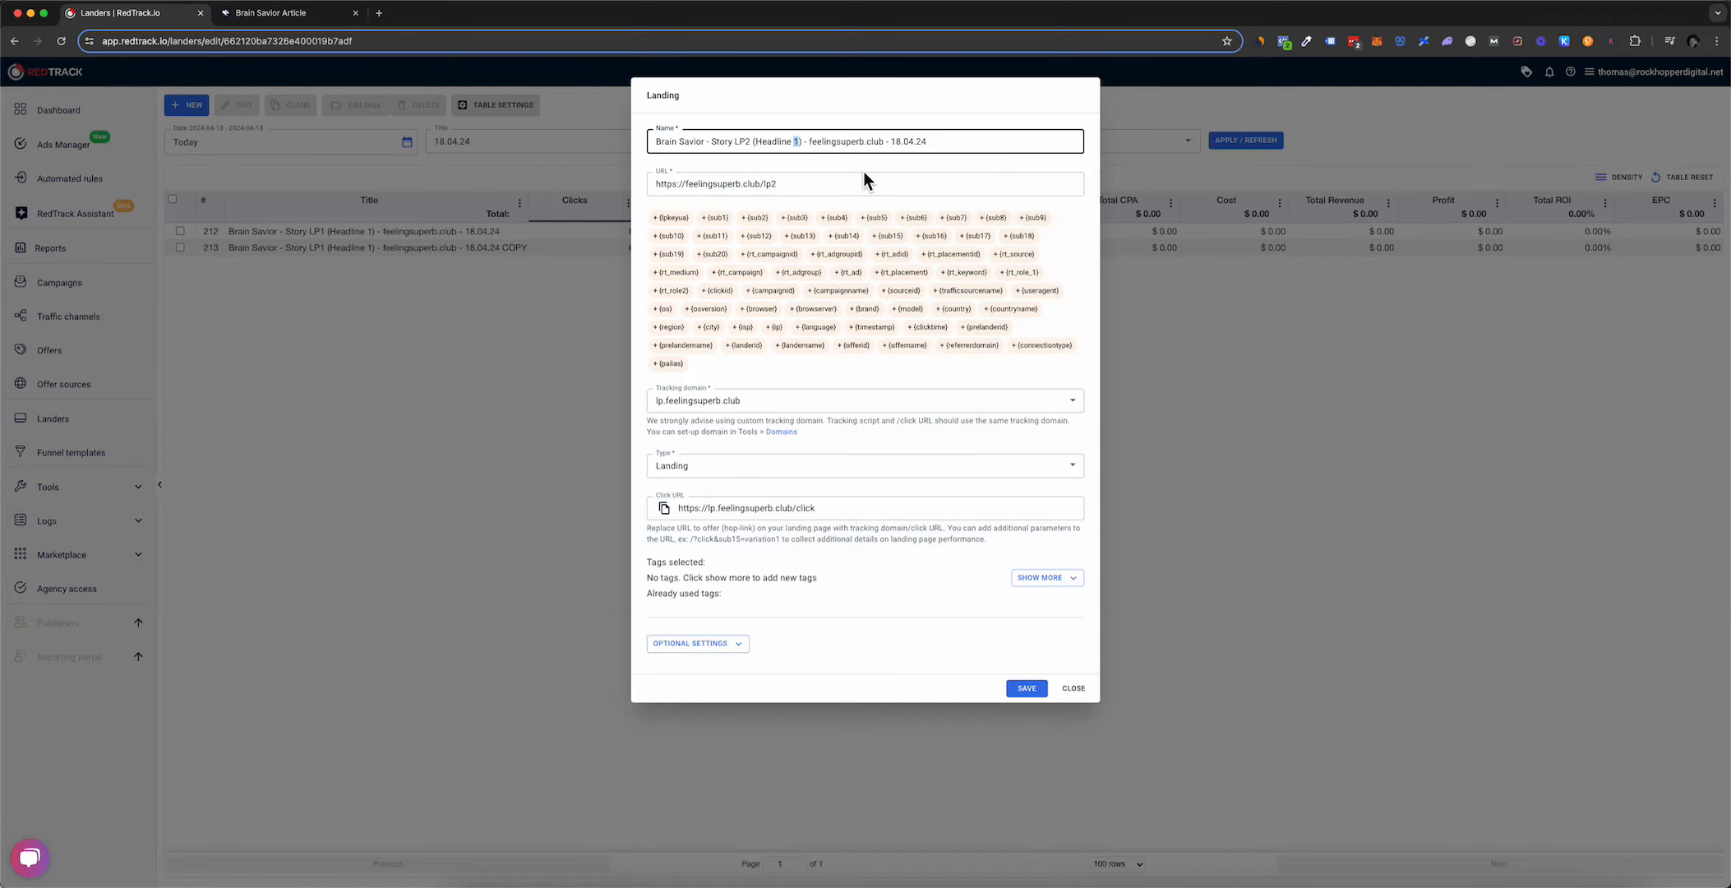
pyautogui.write('2')
# - Open the lander's lp2 URL in a browser tab beside the lp1 article and compare the headlines of both pages
pyautogui.click(755, 184)
pyautogui.tripleClick(755, 184)
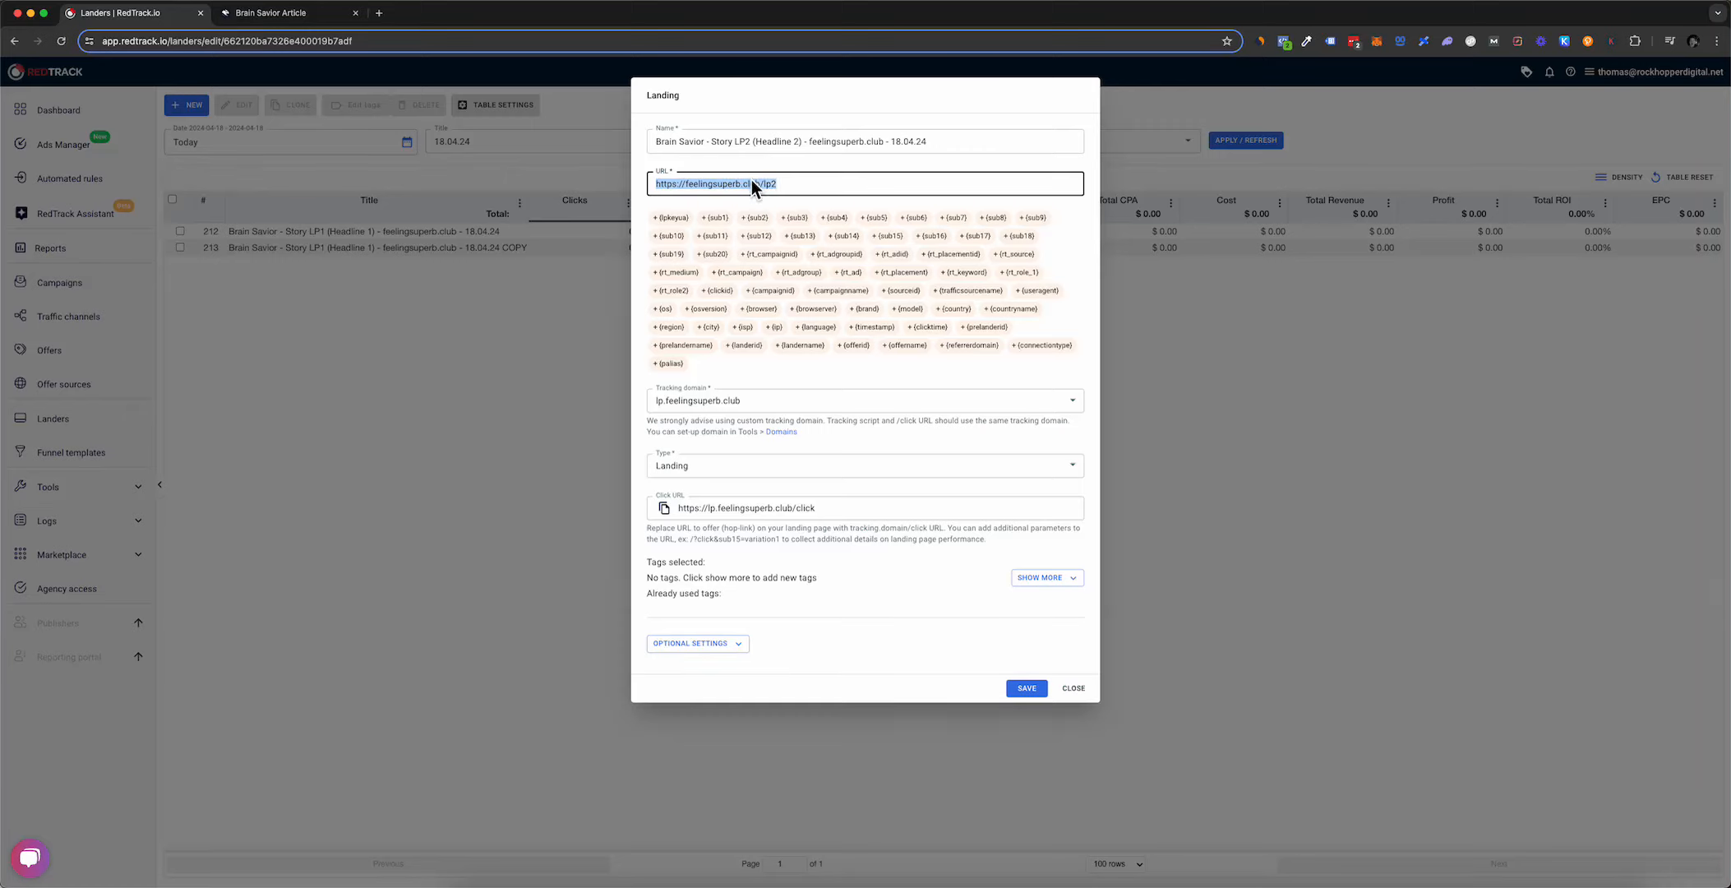
pyautogui.rightClick(752, 179)
pyautogui.click(799, 347)
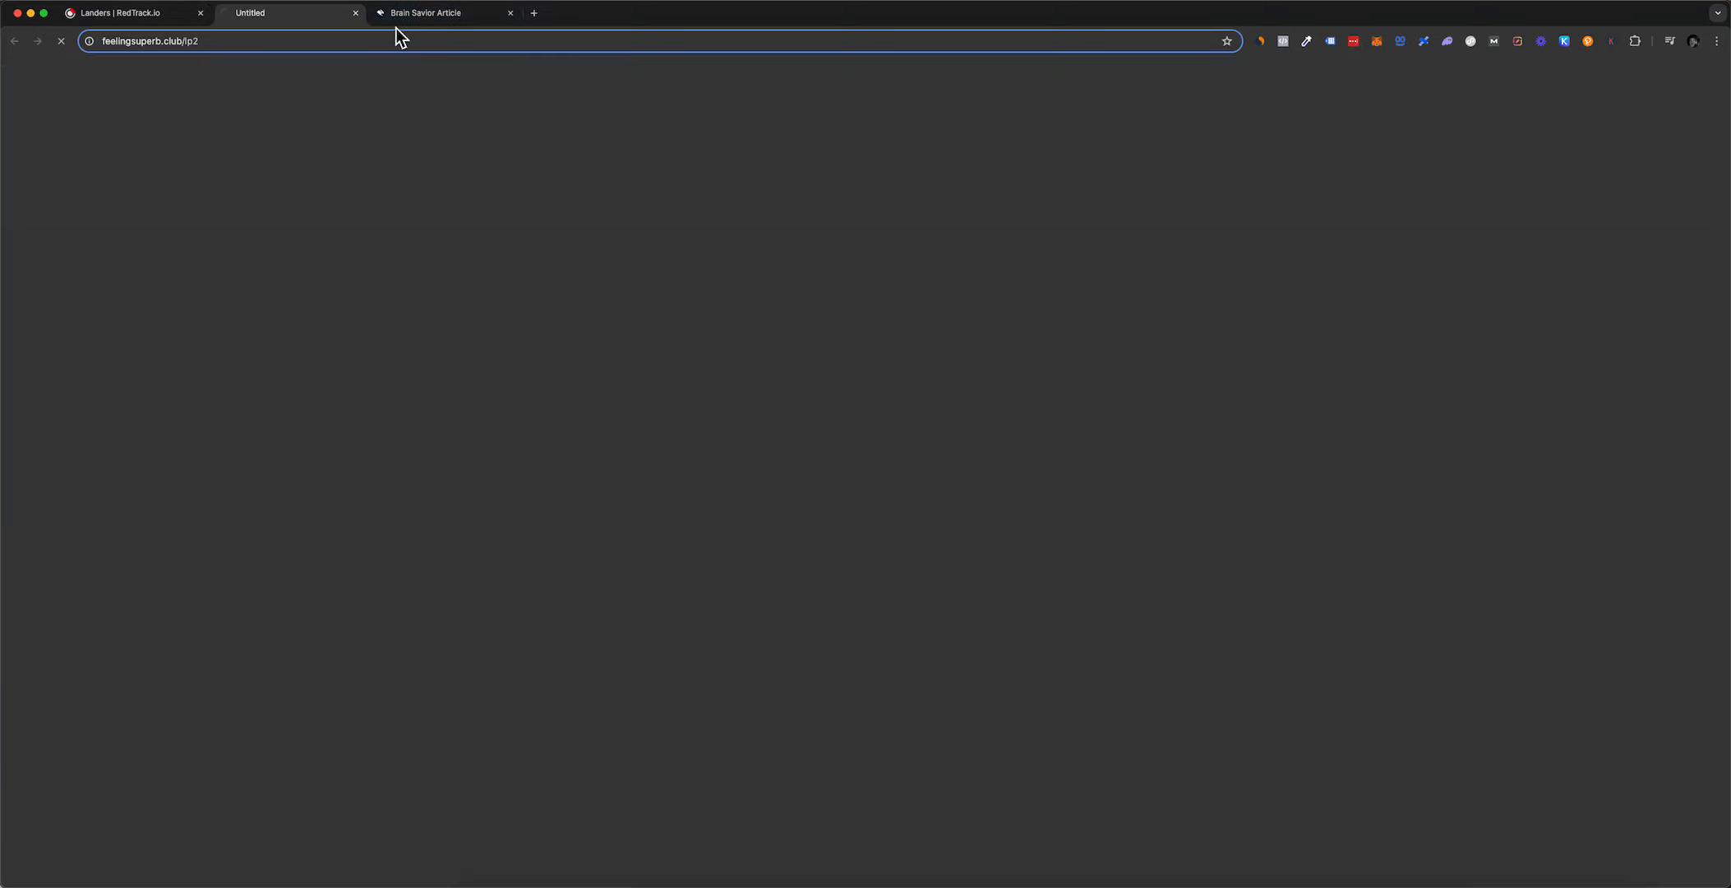
pyautogui.moveTo(266, 18); pyautogui.dragTo(409, 16)
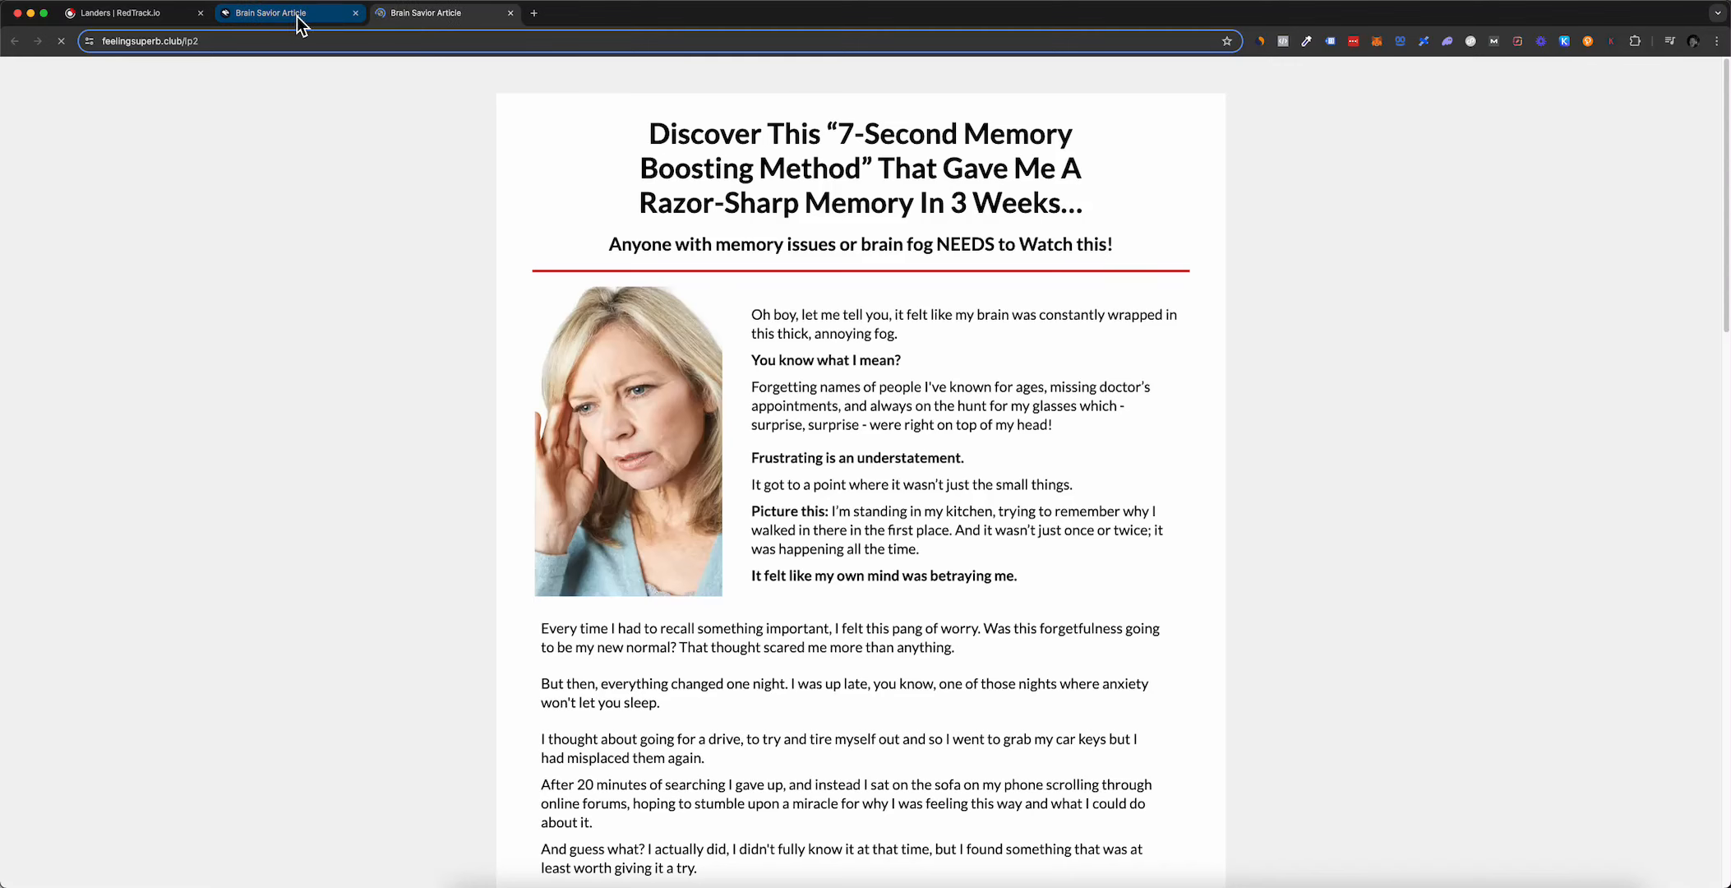
pyautogui.click(335, 22)
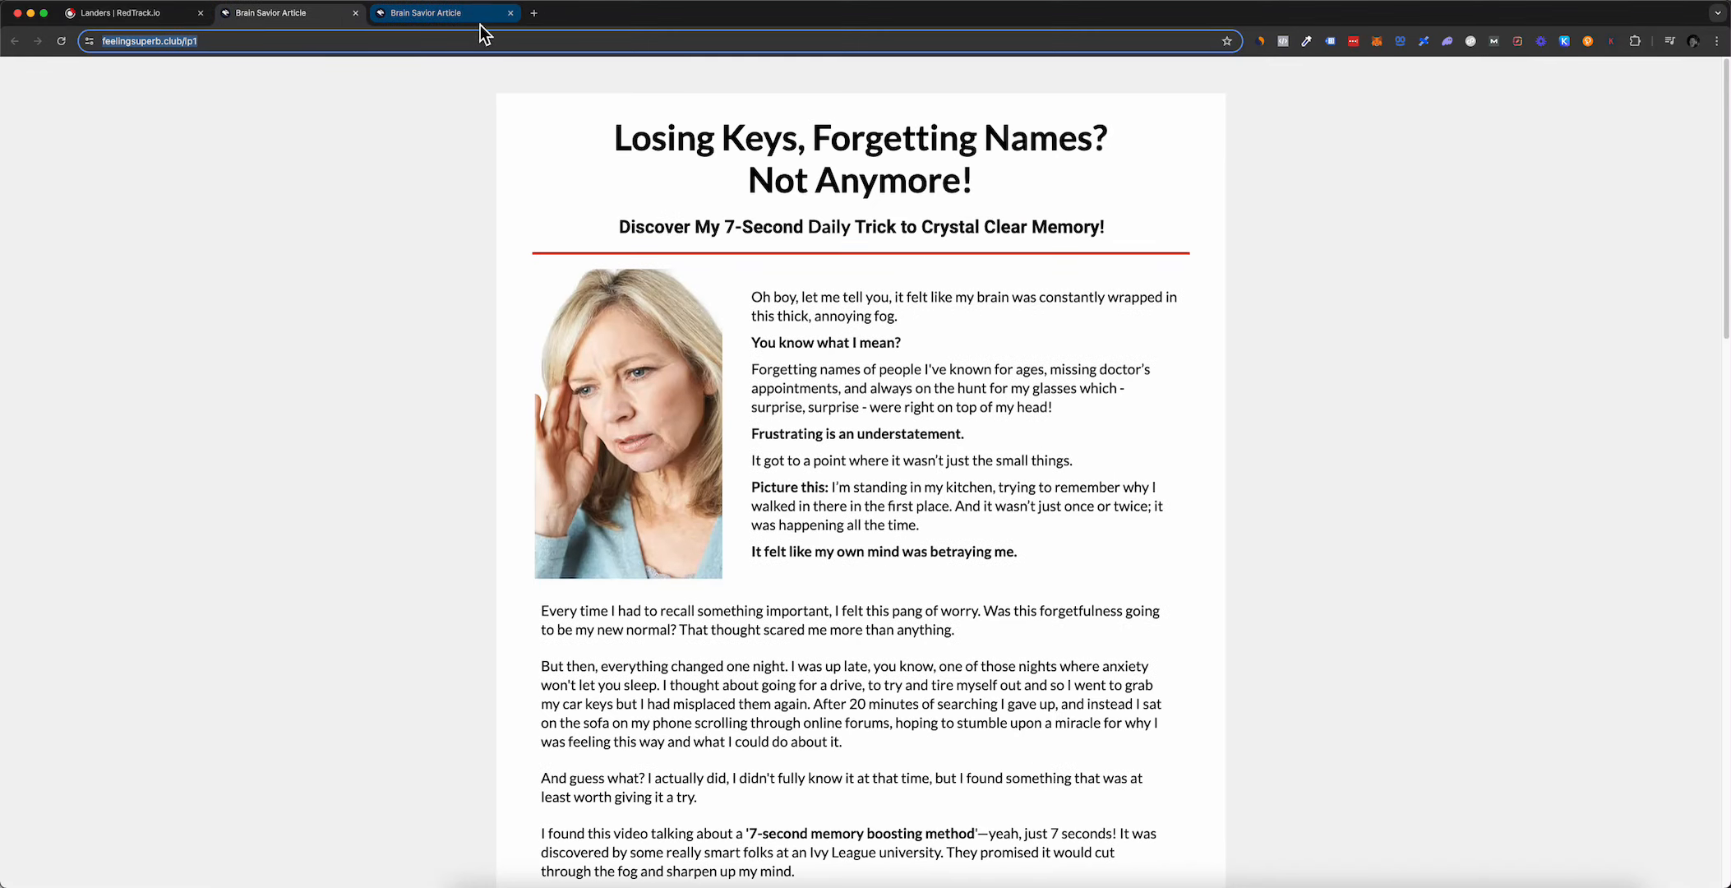
# - Examine the differing headlines of the lp2 and lp1 articles, and look through the lp1 article body around its video section
pyautogui.click(451, 19)
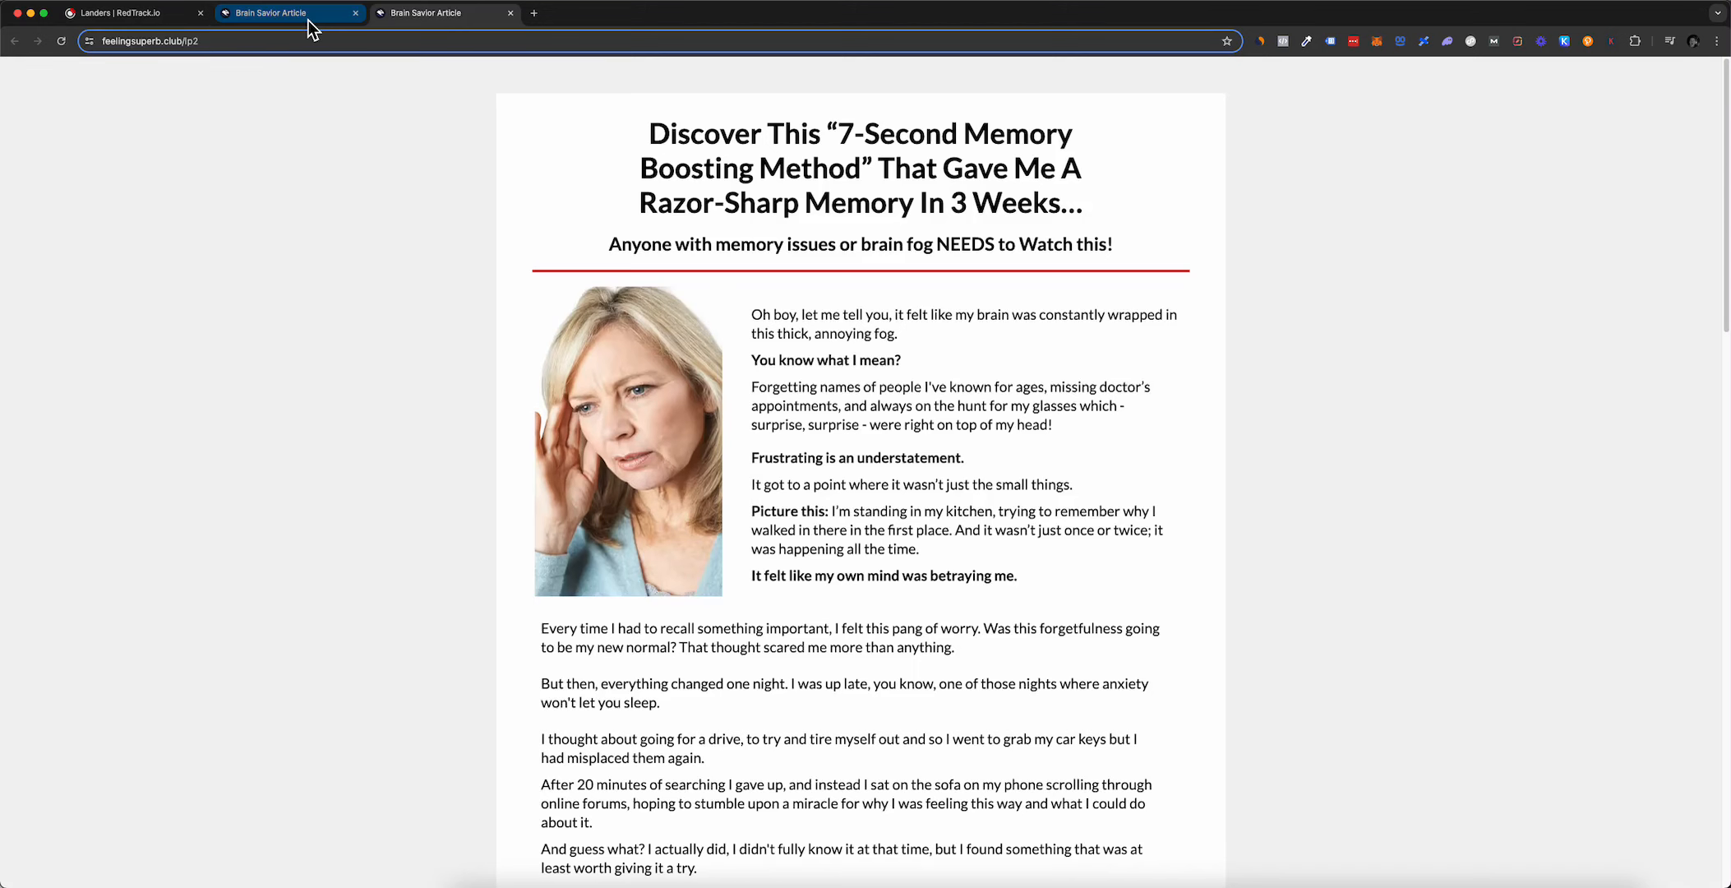
pyautogui.click(309, 22)
pyautogui.click(435, 25)
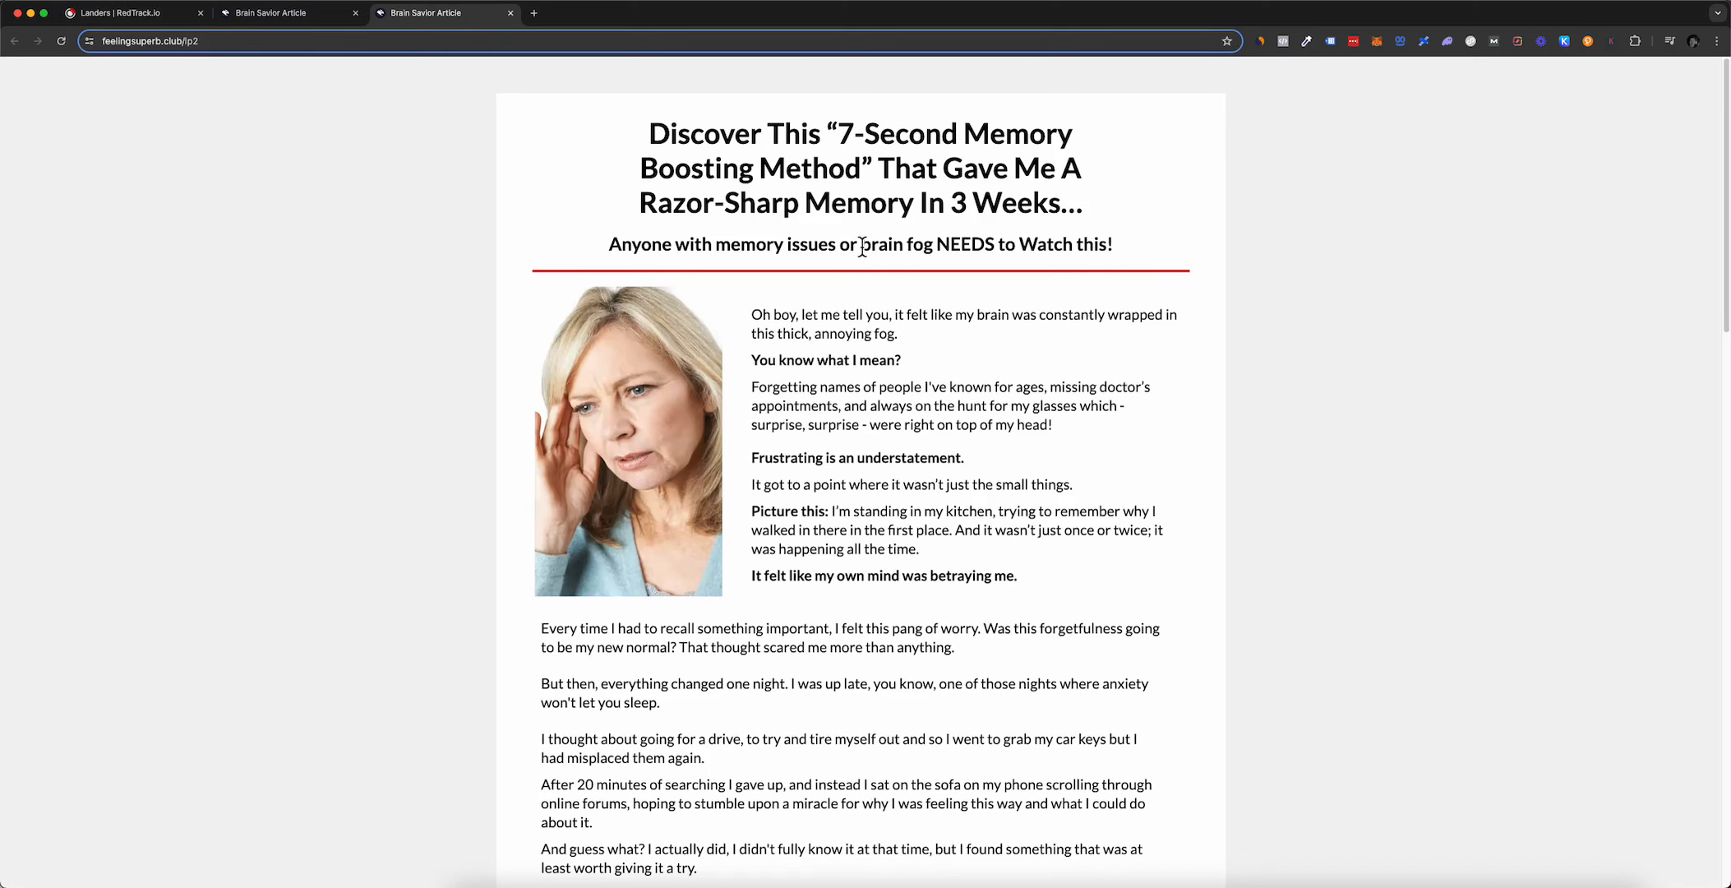
pyautogui.click(286, 18)
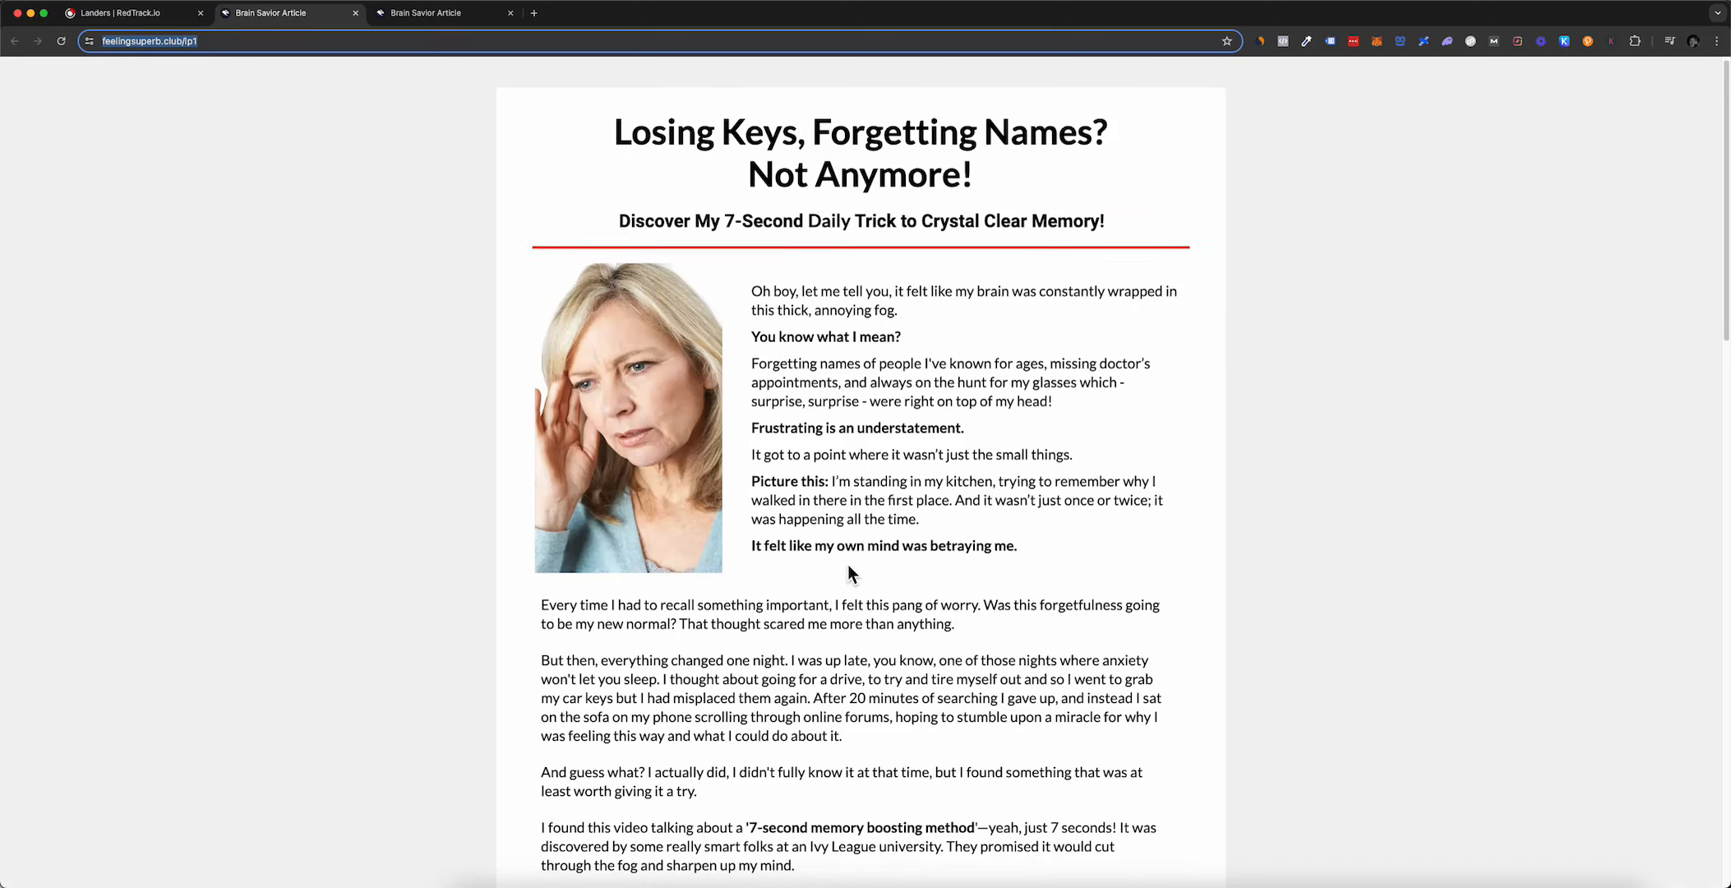
pyautogui.scroll(-7, 848, 564)
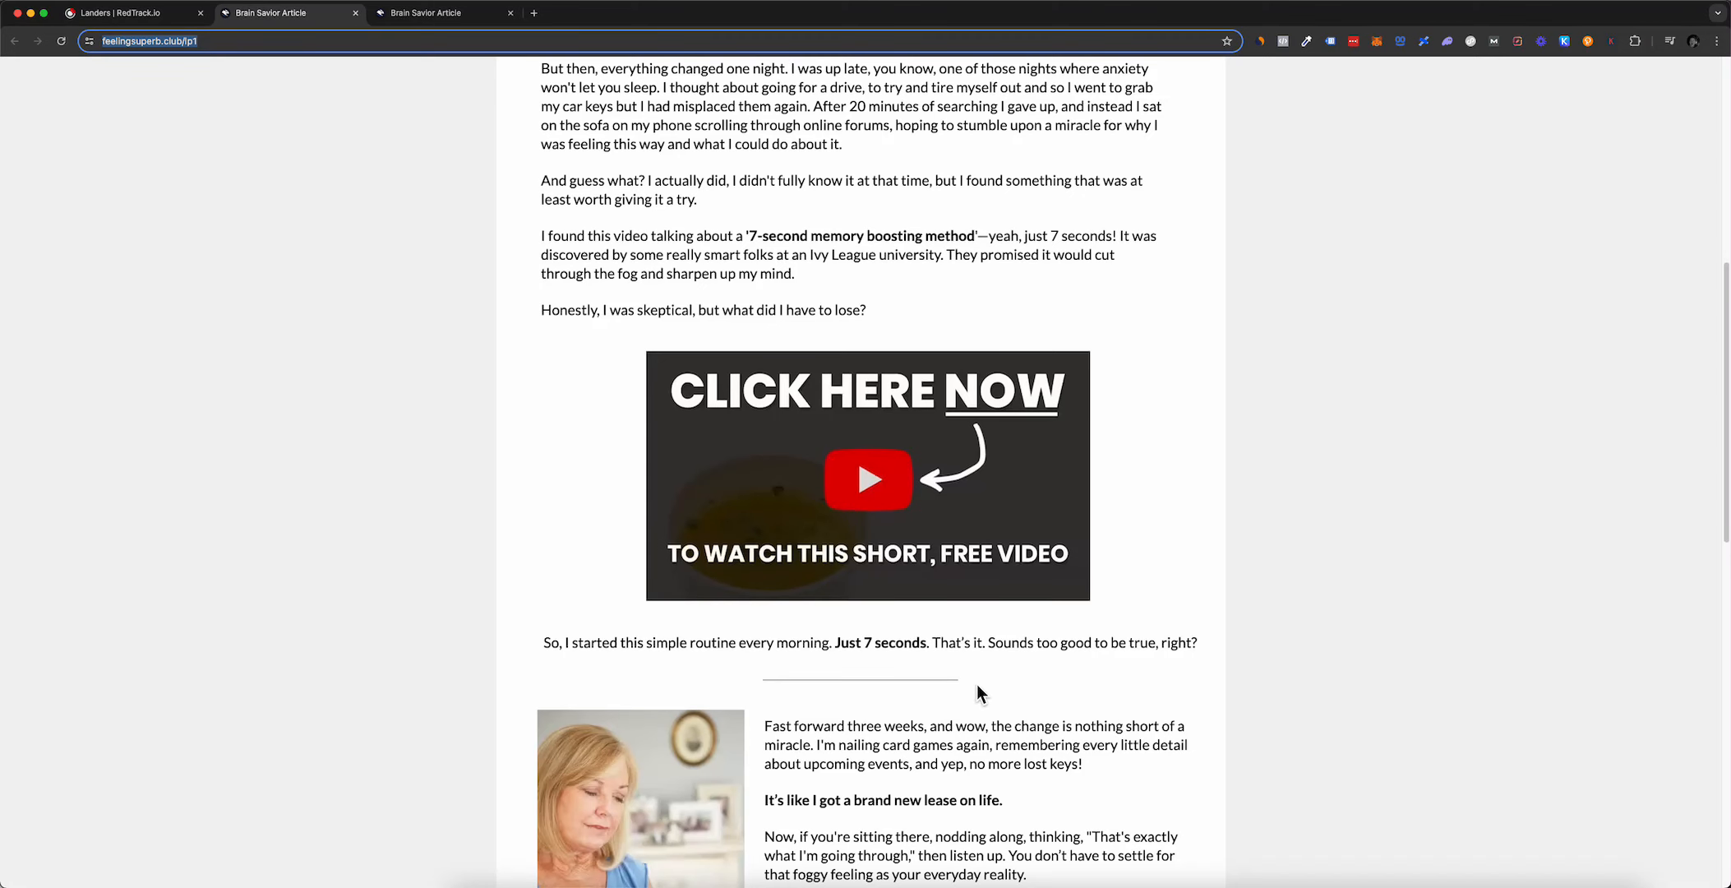
pyautogui.scroll(7, 847, 394)
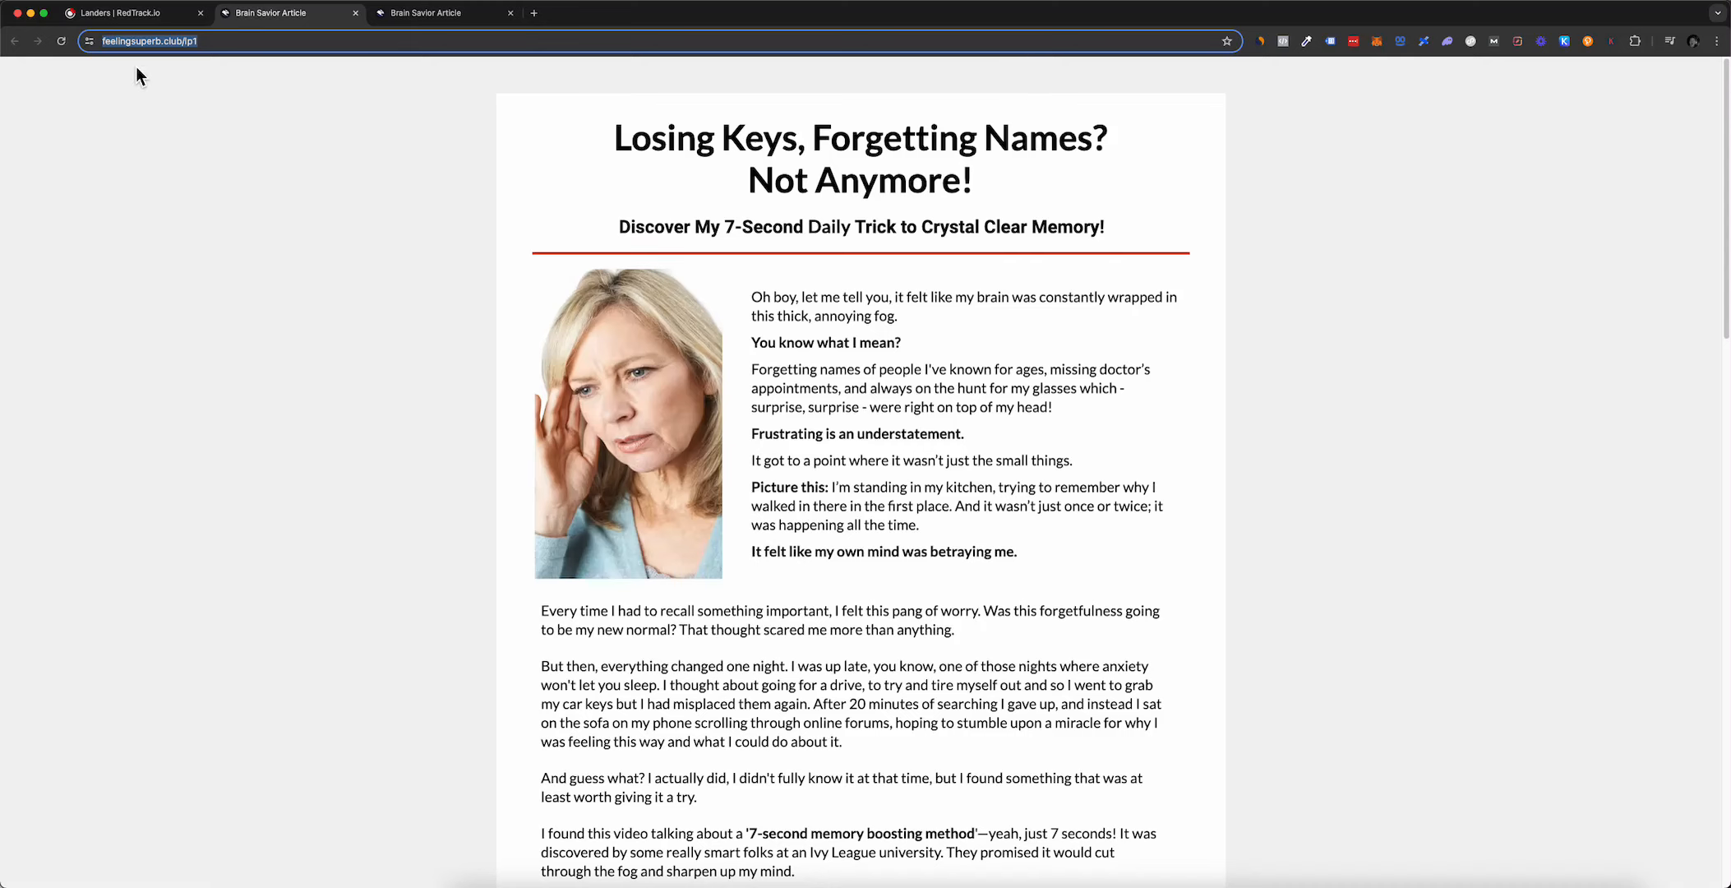
# - Return to RedTrack and save the Brain Savior Story LP2 (Headline 2) lander
pyautogui.click(139, 22)
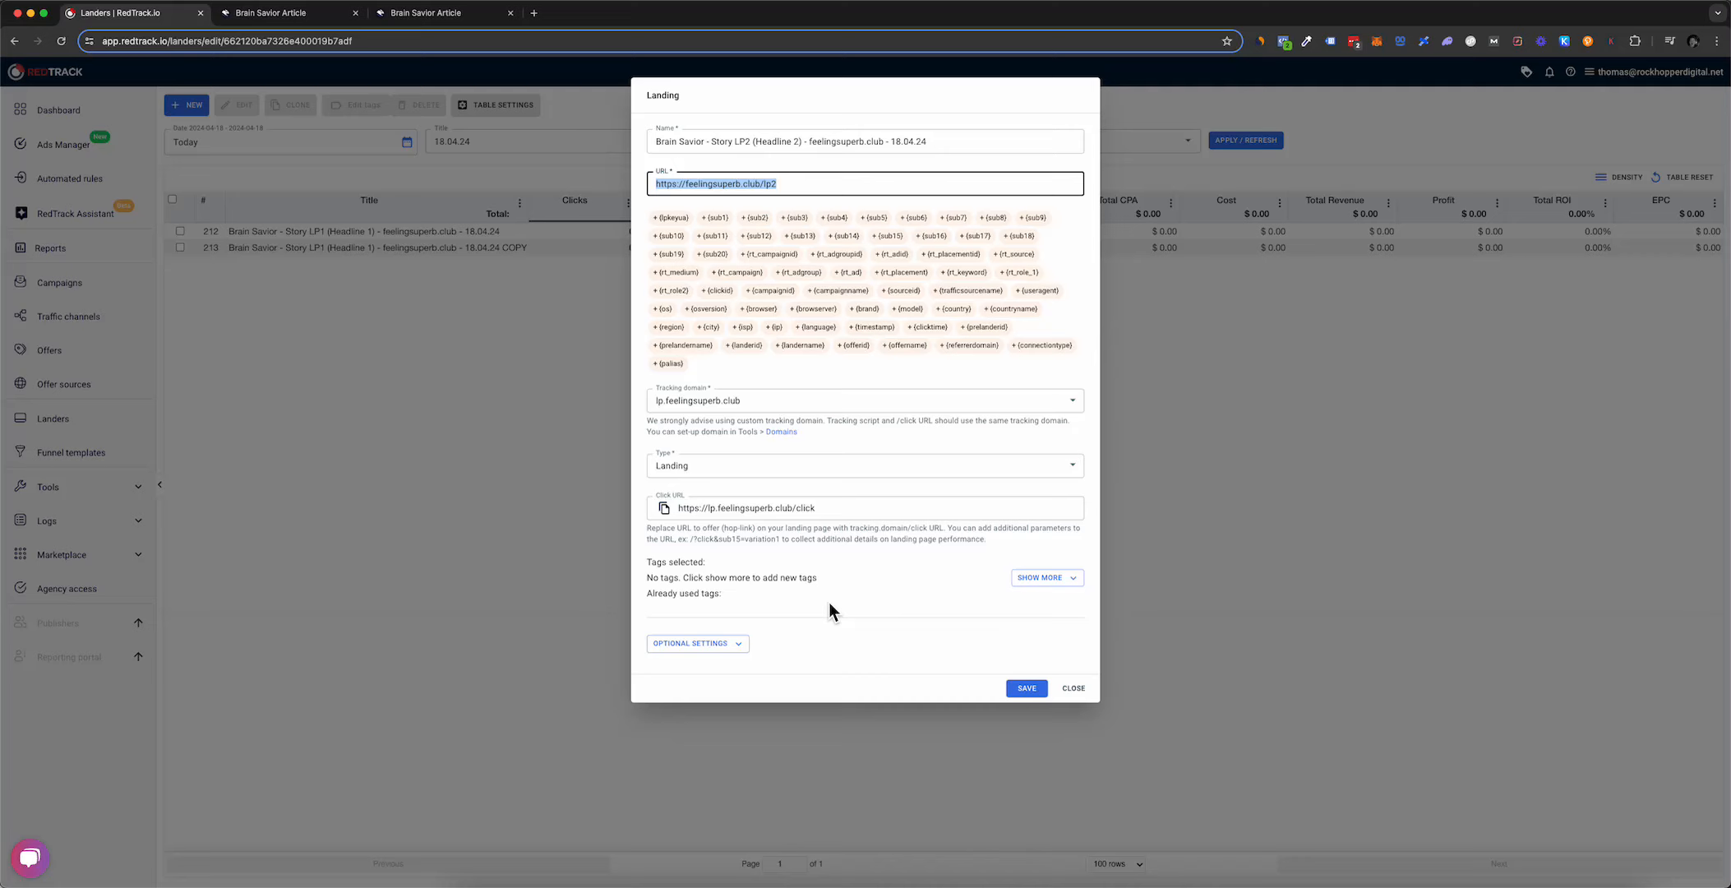
pyautogui.click(766, 185)
pyautogui.click(1029, 692)
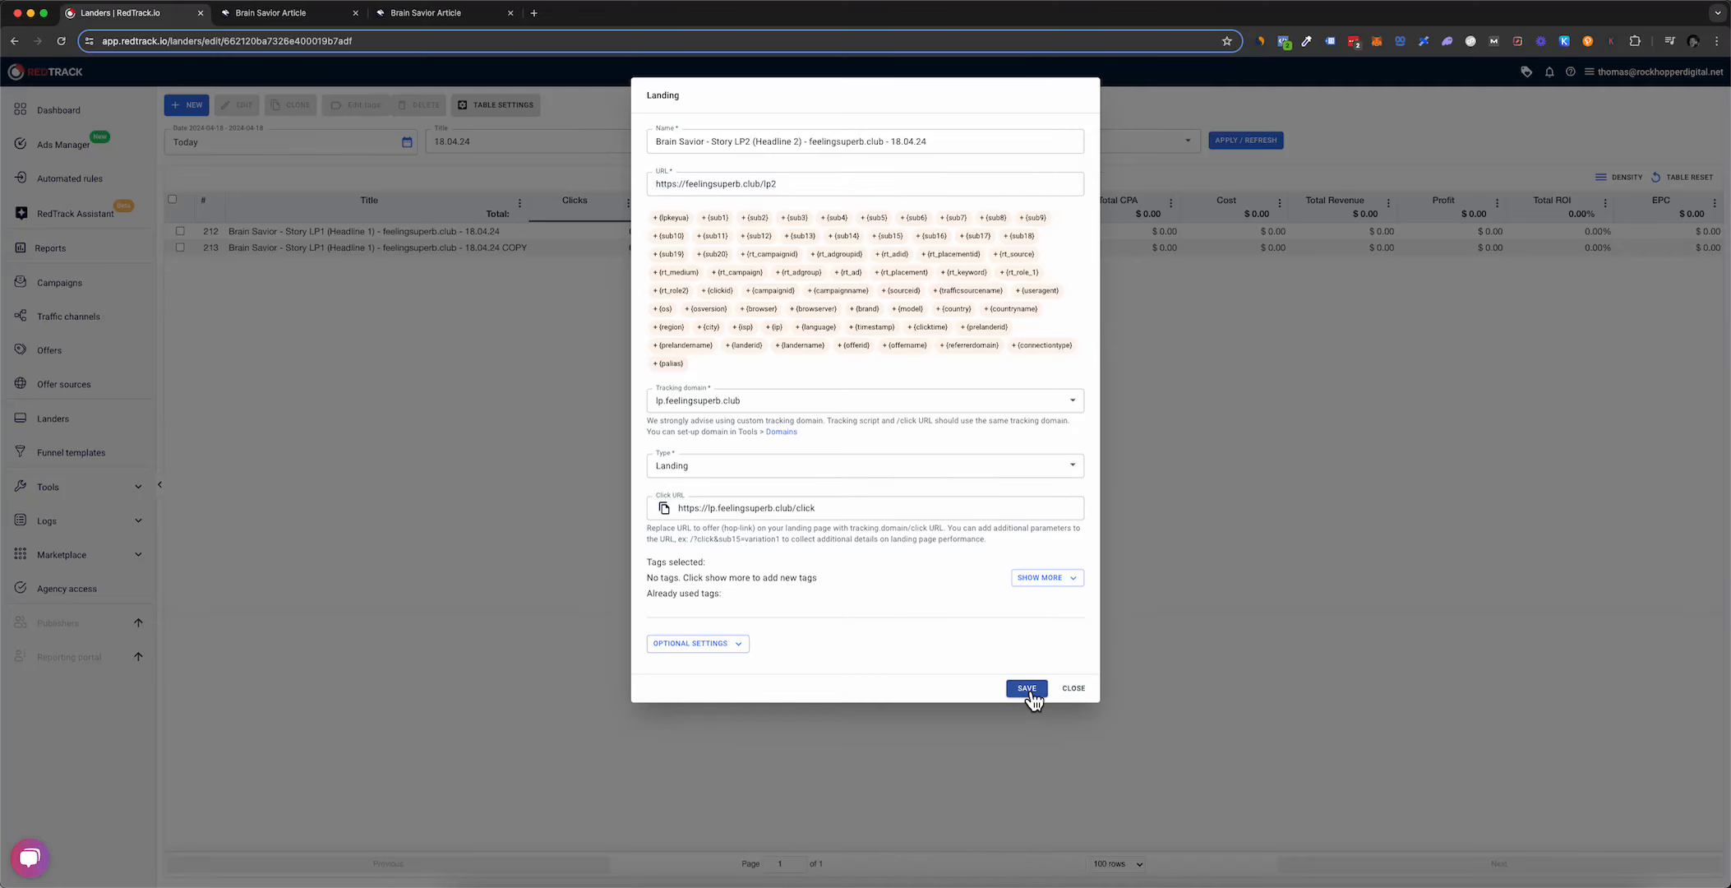